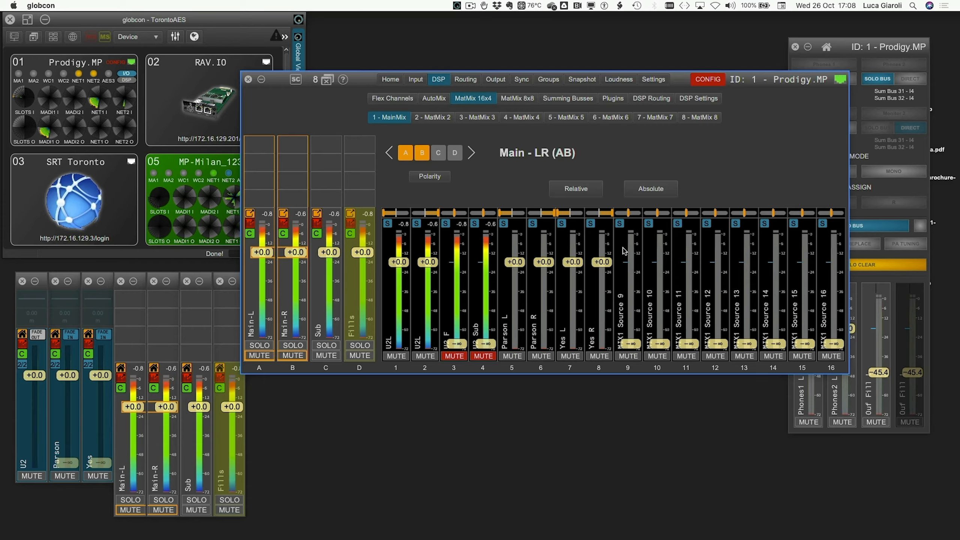
Patch Flex Channel 1 as the input of source 9 in the MainMix matrix mixer.
left_click(622, 227)
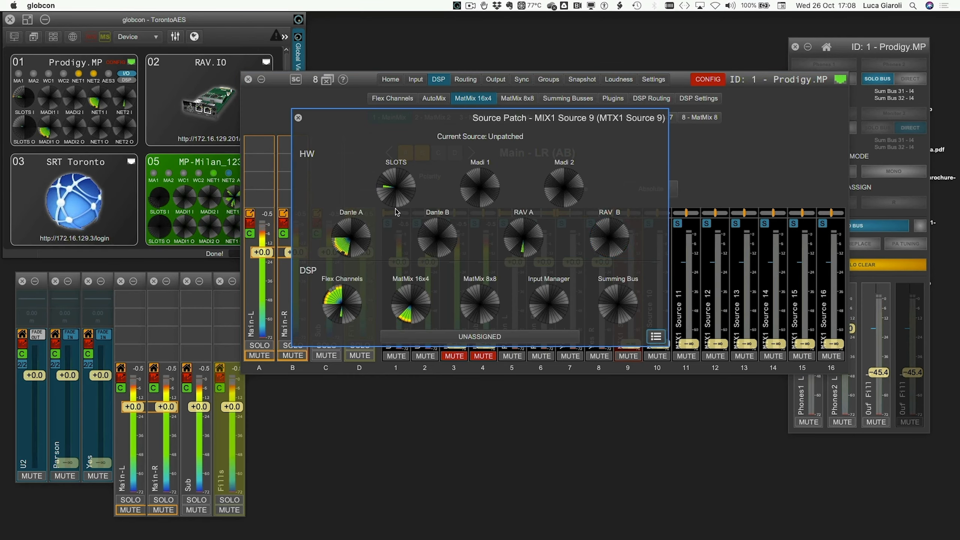
left_click(344, 287)
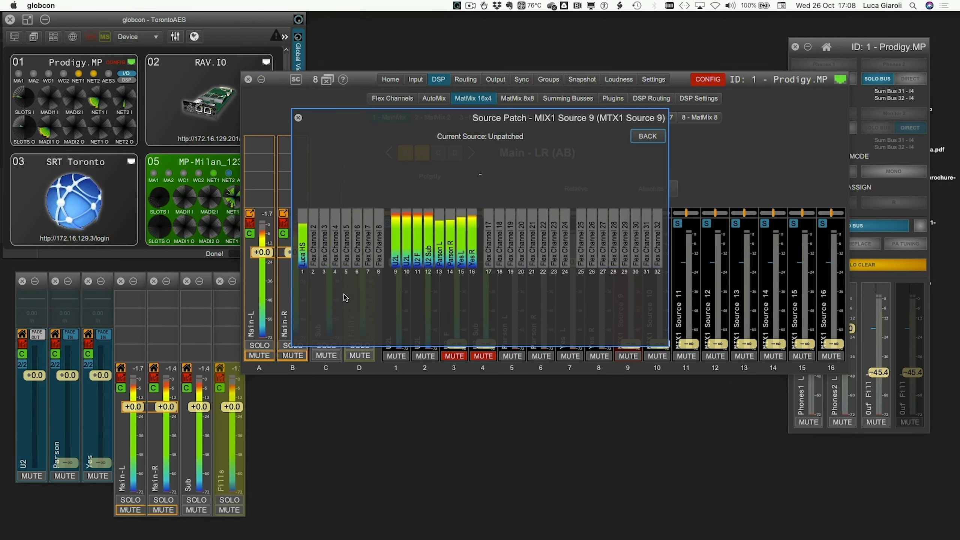
left_click(302, 252)
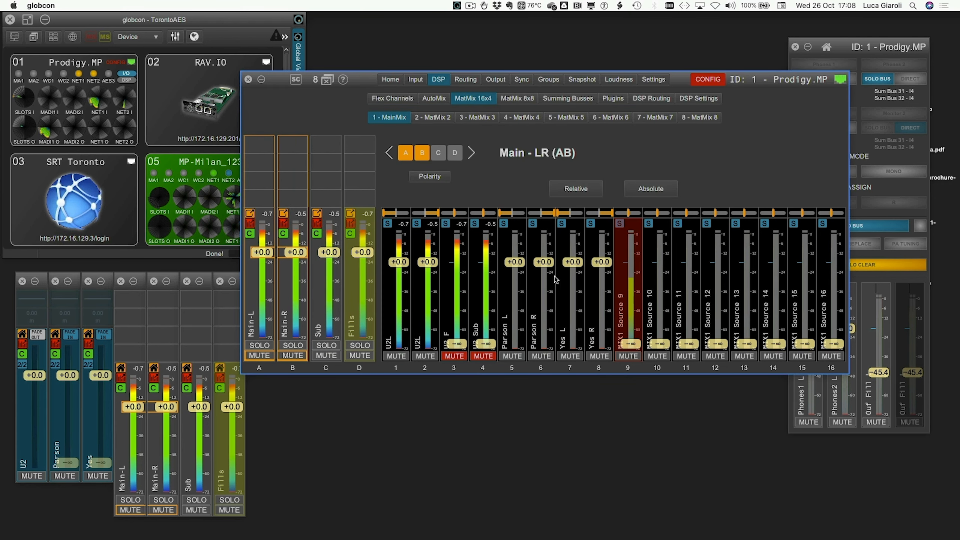
Make source 9 take the label of its patched flex channel and set its Main LR send level to +0.0.
right_click(624, 292)
left_click(632, 320)
double_click(631, 287)
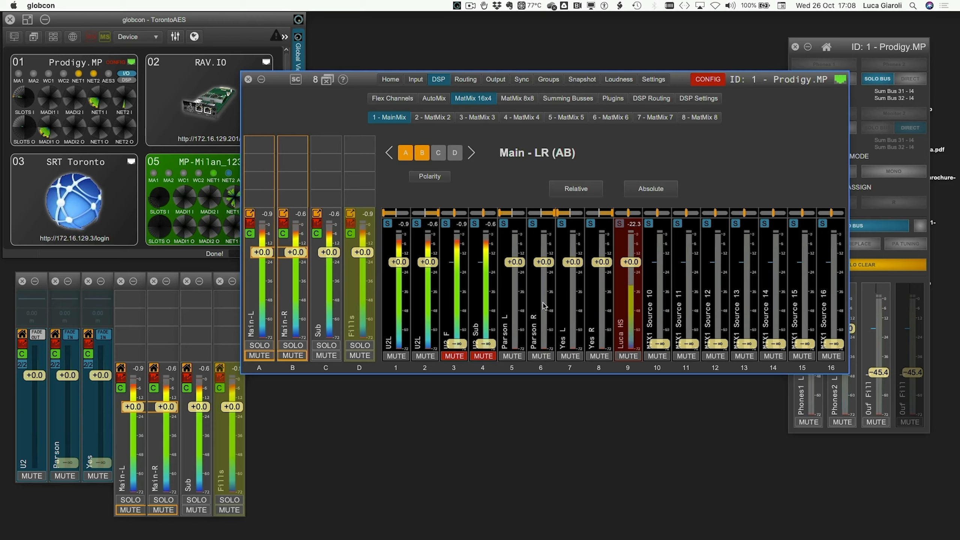
Set the send level of source 9 to +0.0 in the Fills master.
left_click(322, 312)
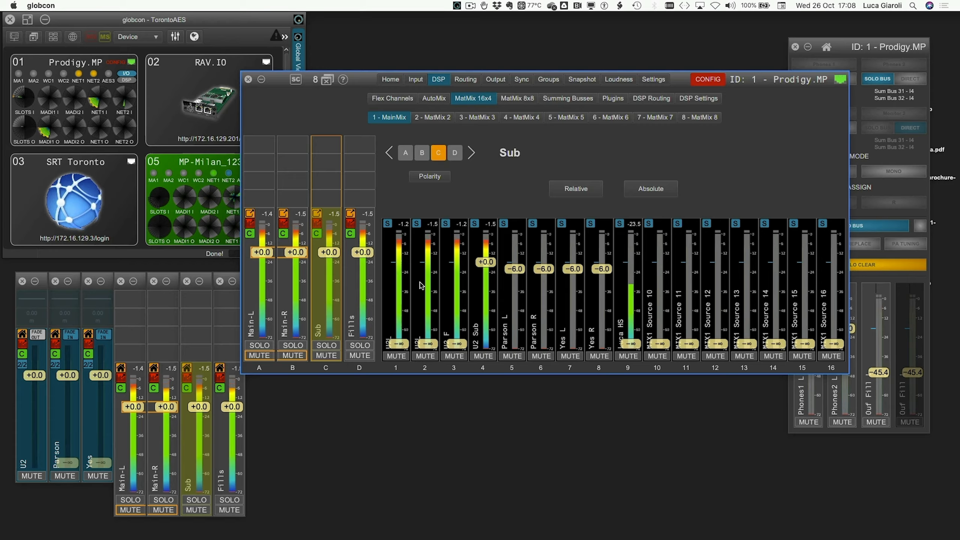
left_click(356, 285)
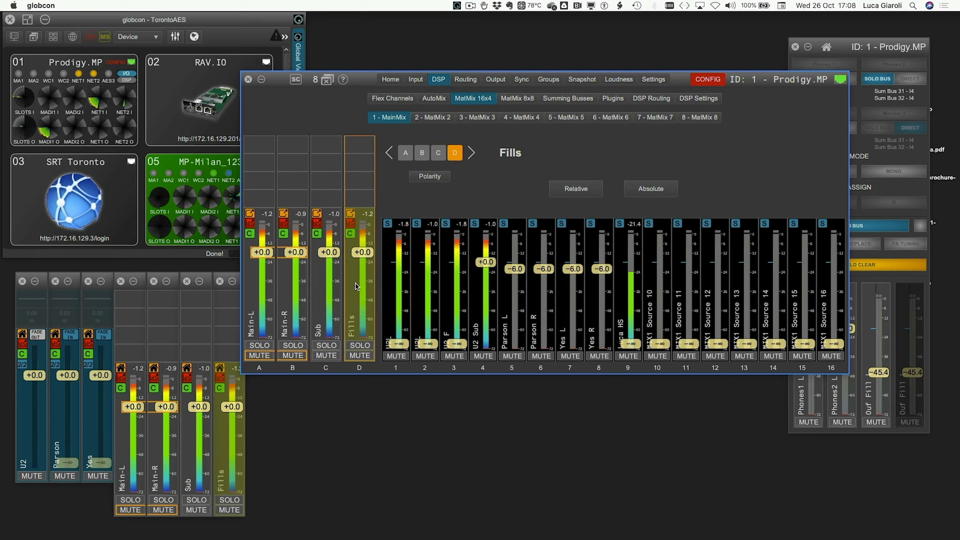
double_click(628, 285)
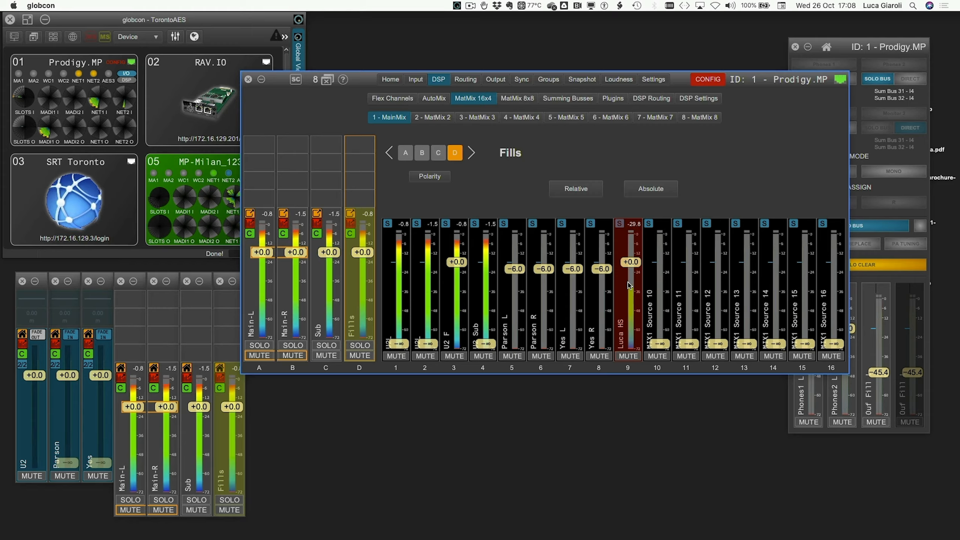
Review the source send levels of the Sub, Main LR and Fills masters in the MainMix.
left_click(332, 290)
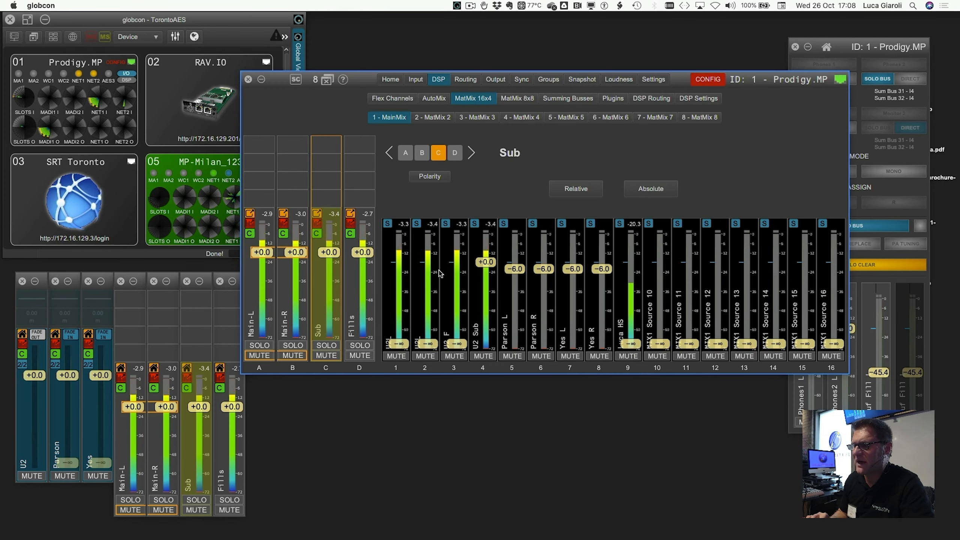
left_click(265, 287)
left_click(284, 289)
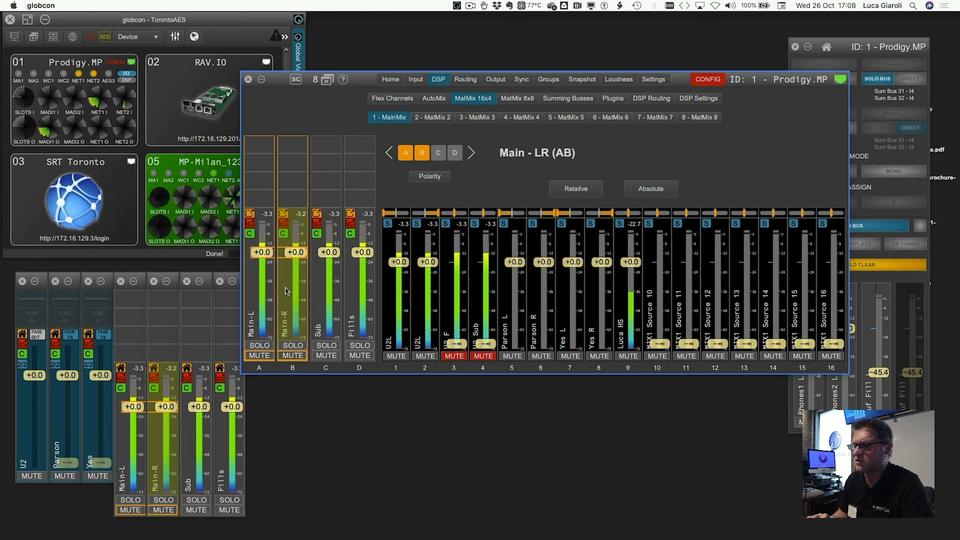
left_click(322, 286)
left_click(355, 288)
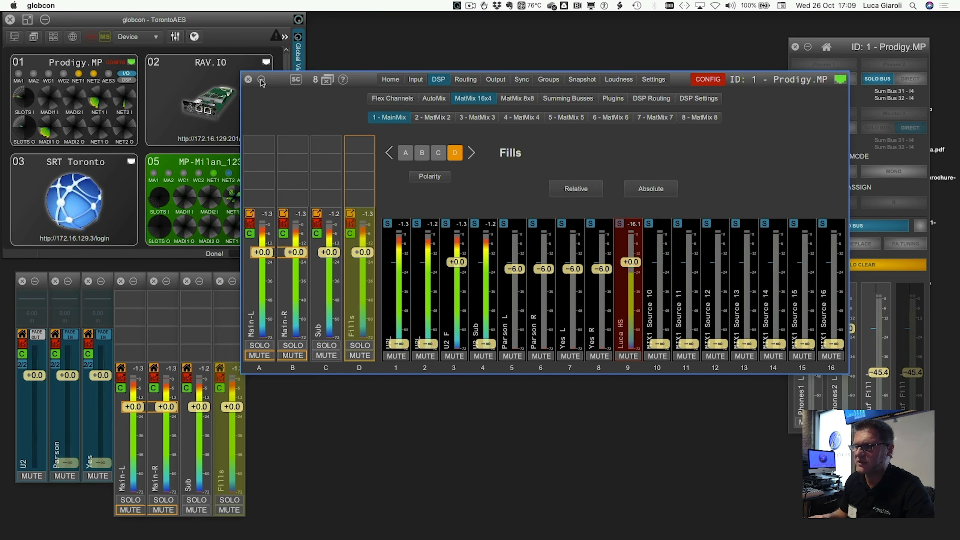
Show the flex channels including channels 17-32, and view the MatMix 8x8 mixers.
left_click(403, 98)
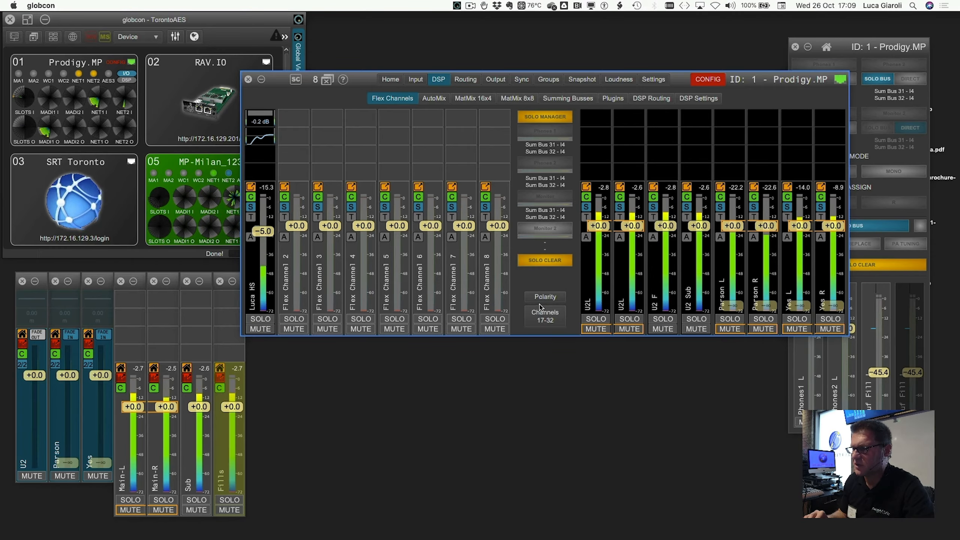
left_click(545, 316)
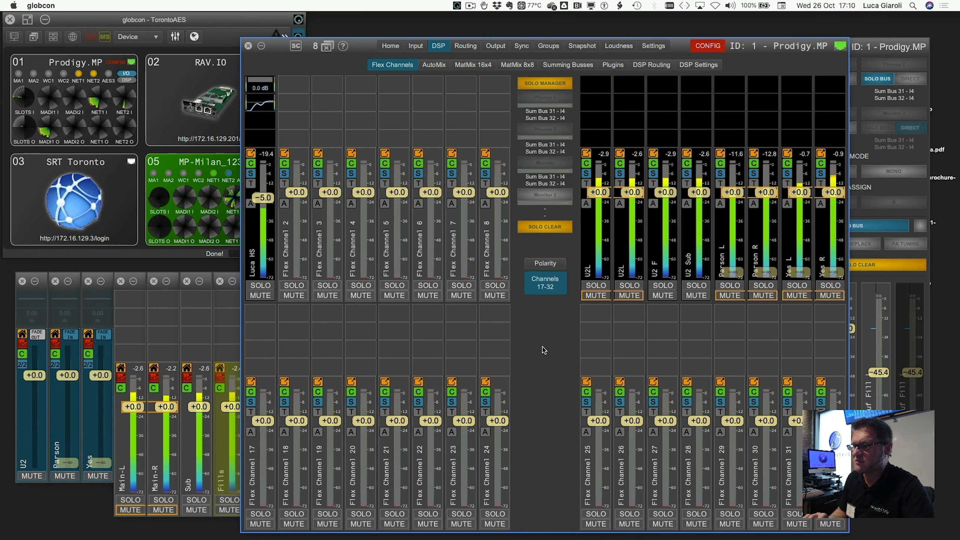
left_click(517, 65)
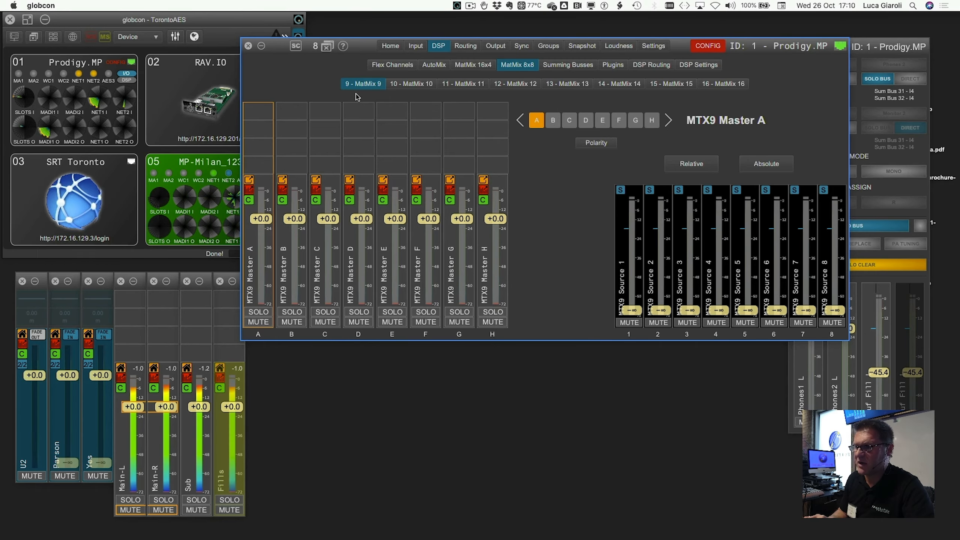
In the MatMix 8x8 DSP settings, label mixer 9 "Main PA" and set its mode to 2 STEREO/4 MONO.
left_click(703, 67)
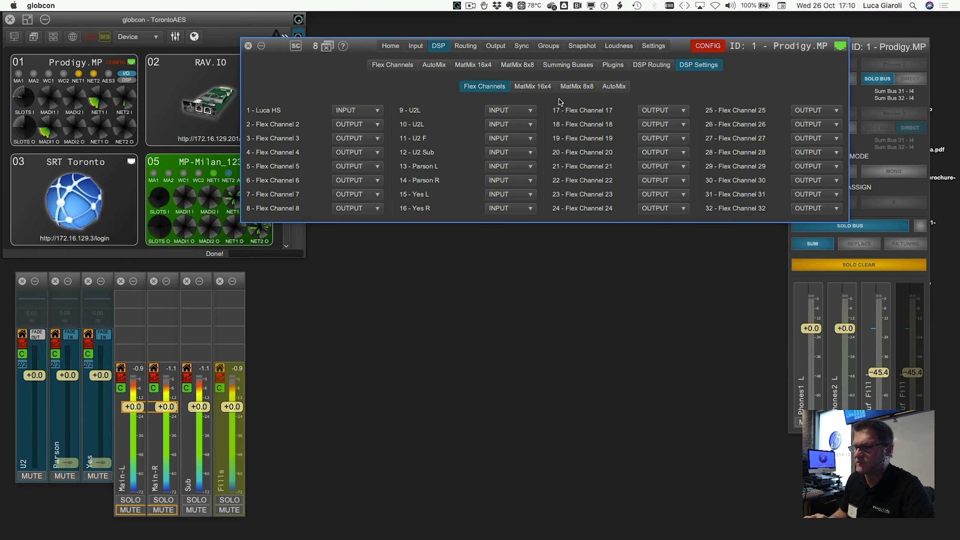
left_click(576, 87)
left_click(328, 131)
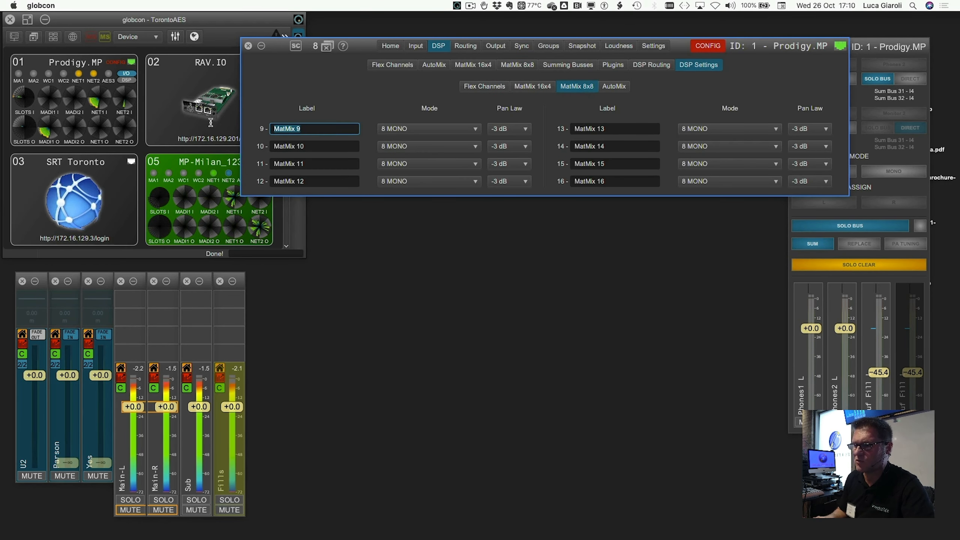
type("Ma")
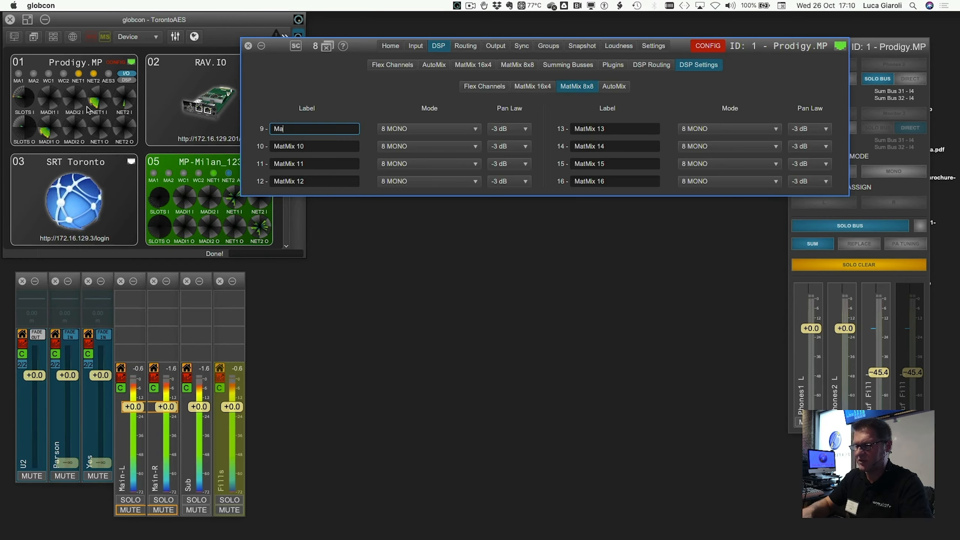
type("in PA")
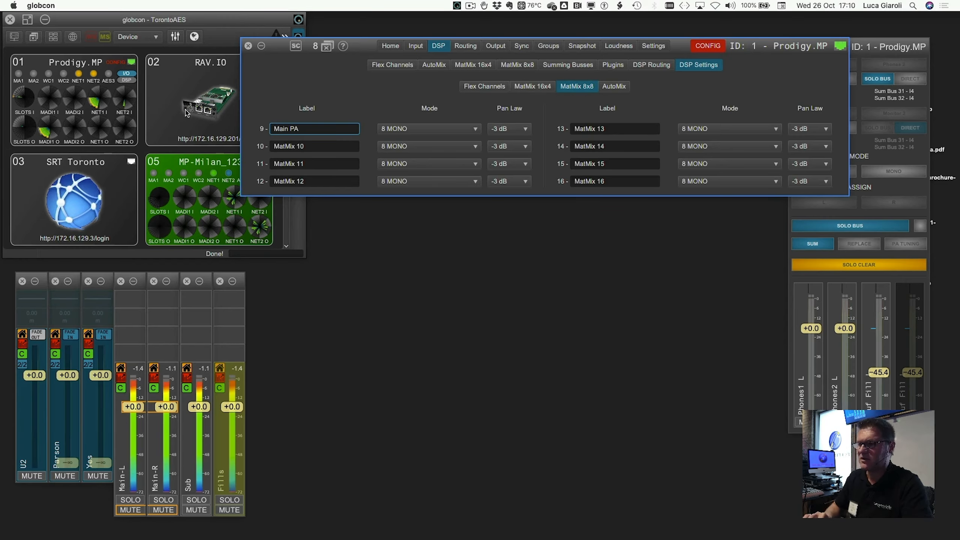
left_click(426, 130)
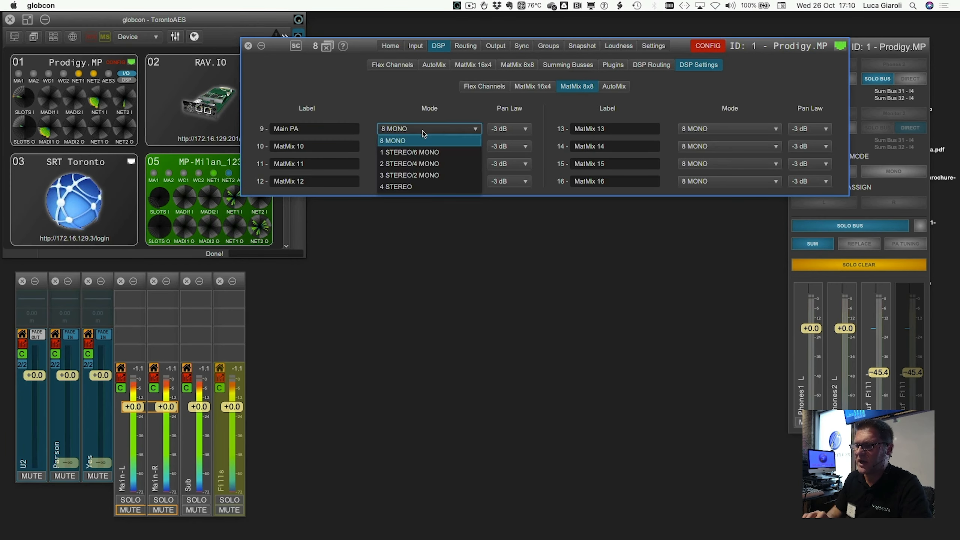
left_click(405, 165)
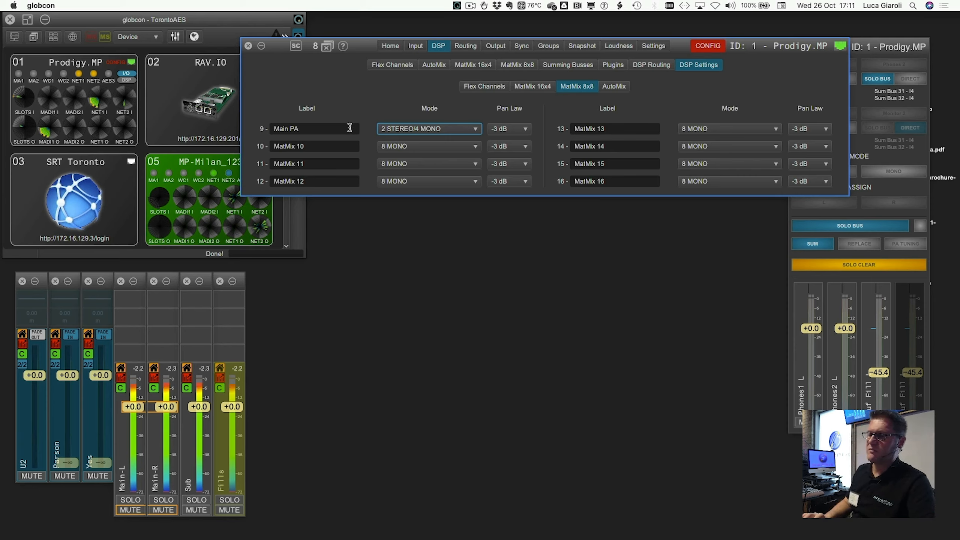
Label MatMix 8x8 mixer 10 "Subs" and keep its mode at 8 MONO.
left_click(331, 147)
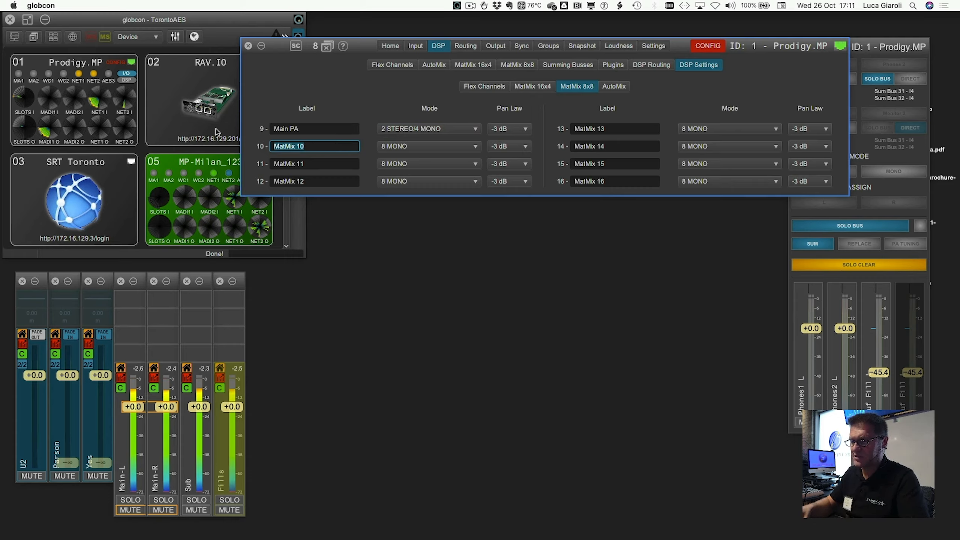
type("Subs")
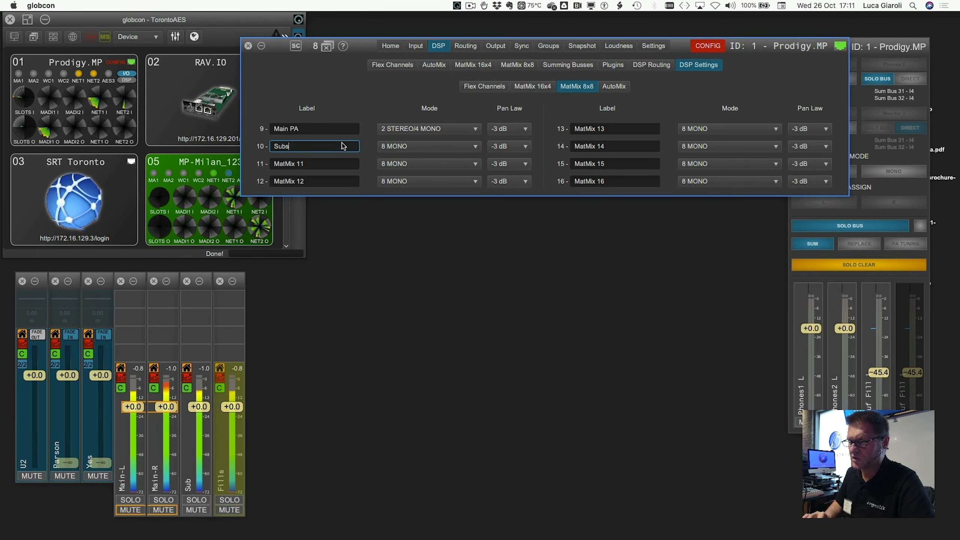
left_click(397, 148)
left_click(397, 158)
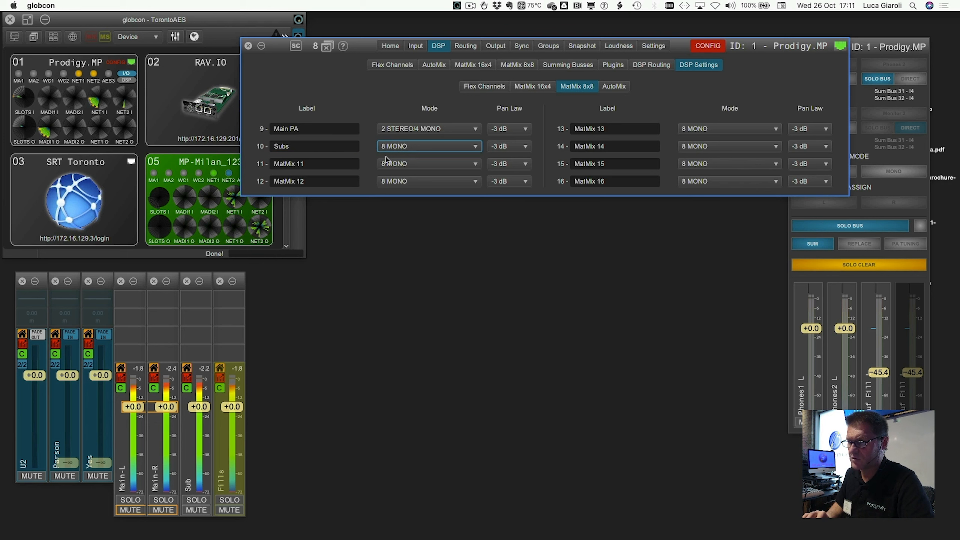
Label MatMix 8x8 mixer 11 "Delays".
left_click(323, 162)
type("Delays")
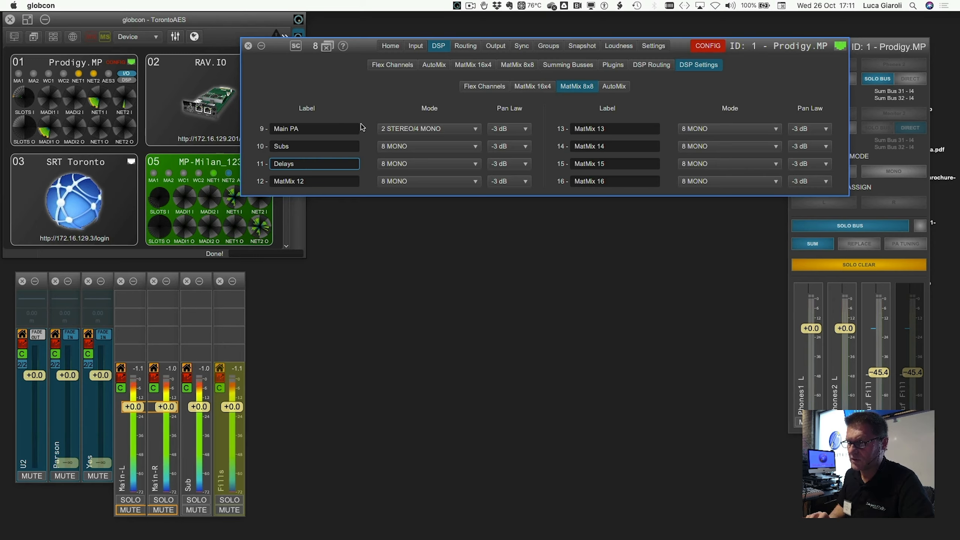
left_click(339, 146)
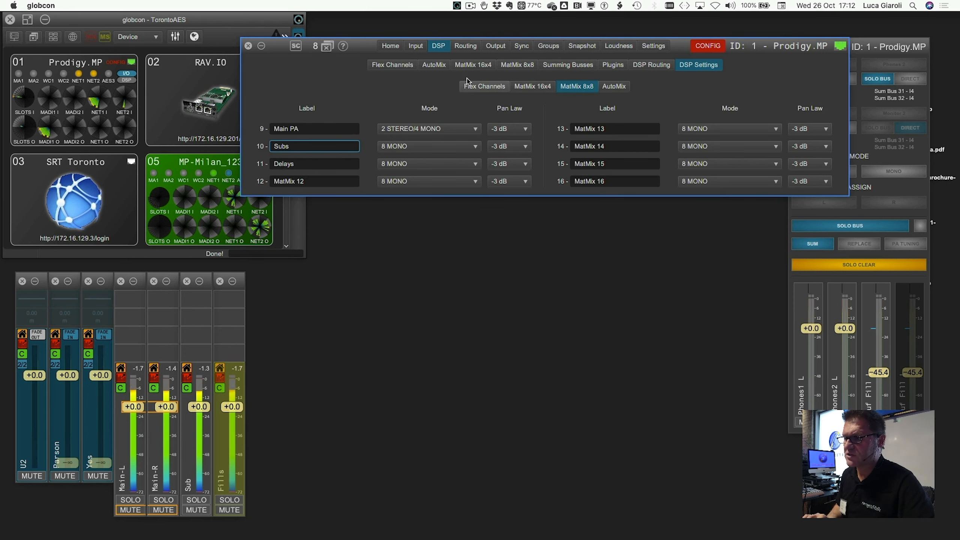
Rename the stereo master pair A/B of the Main PA matrix mixer to "Array".
left_click(517, 64)
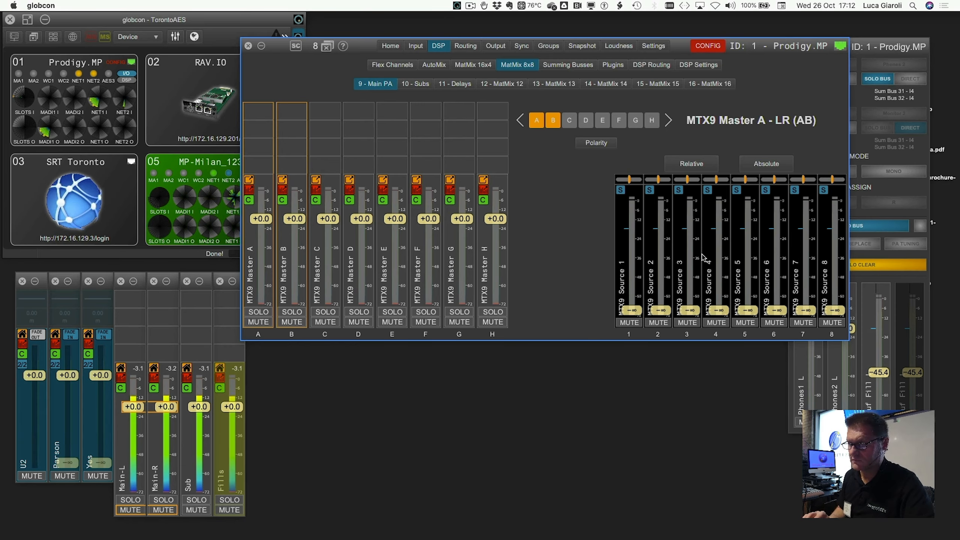
right_click(266, 260)
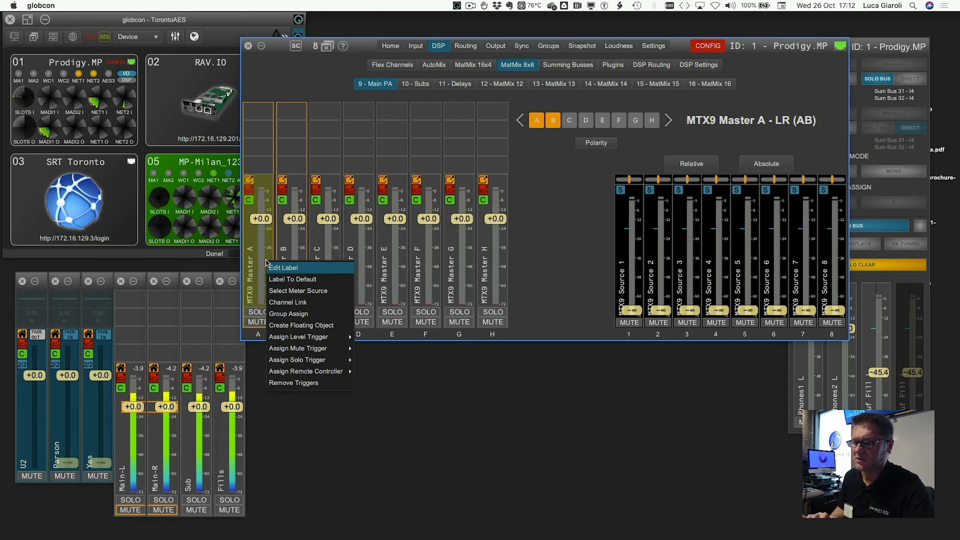
left_click(280, 293)
type("Array")
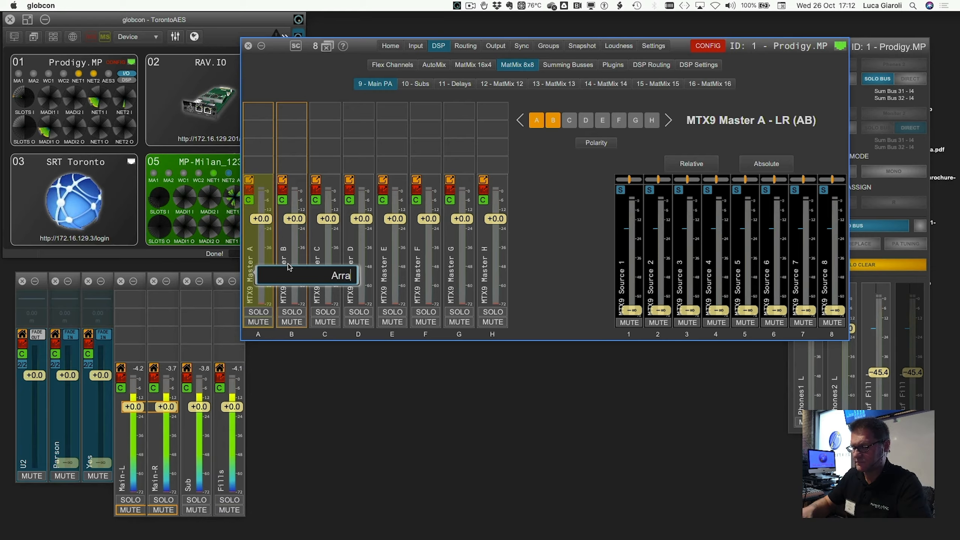
key("Return")
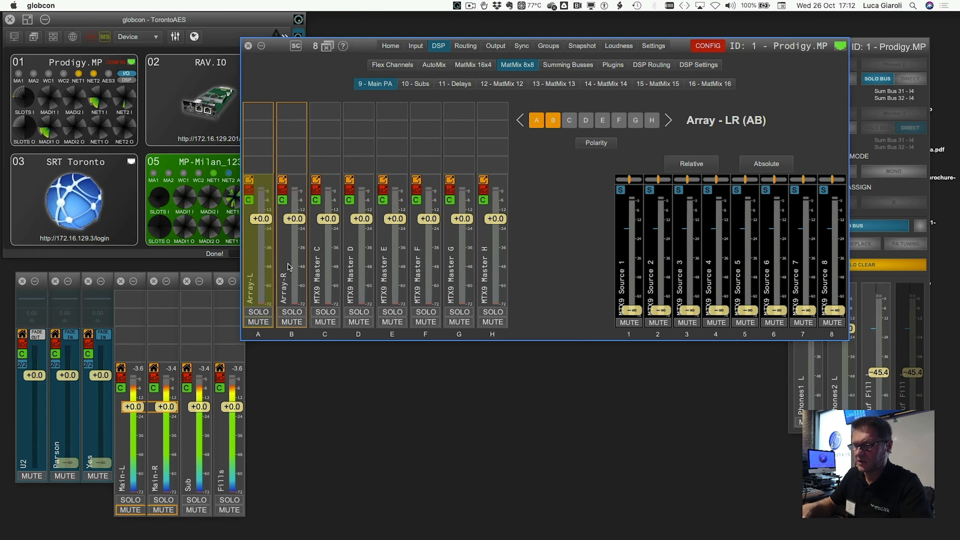
Rename the stereo master pair C/D of the Main PA matrix mixer to "InFills".
left_click(338, 272)
right_click(337, 271)
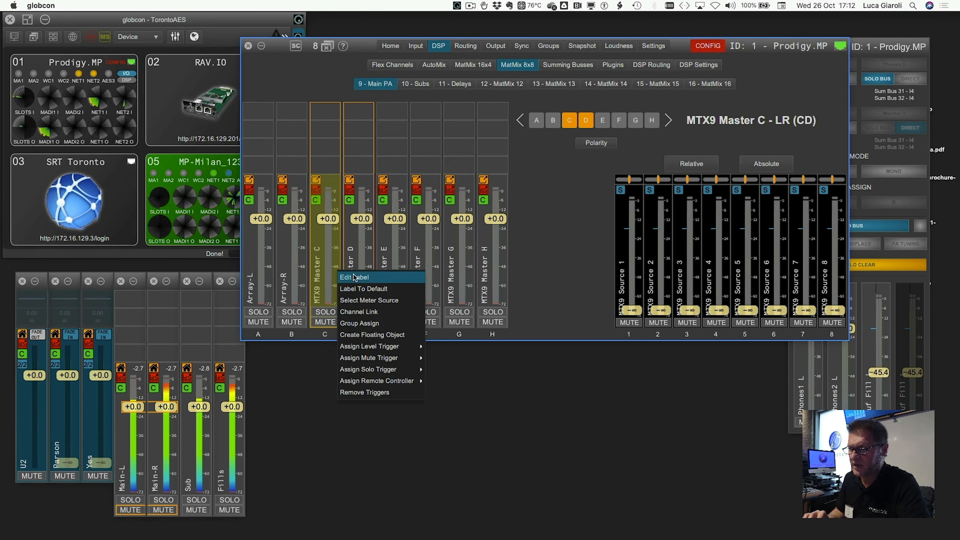
left_click(353, 275)
type("Outdi")
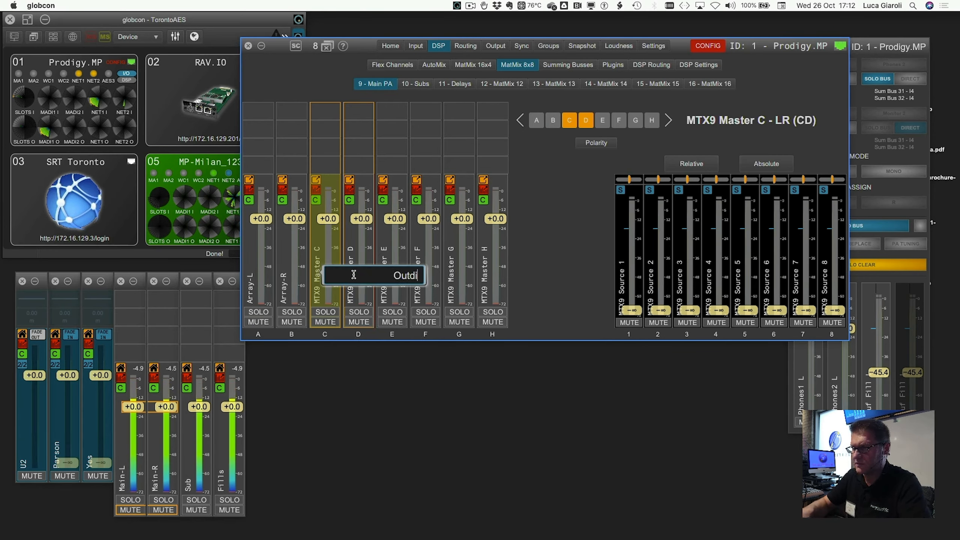
key("BackSpace")
key("BackSpace")
key("BackSpace")
type("In")
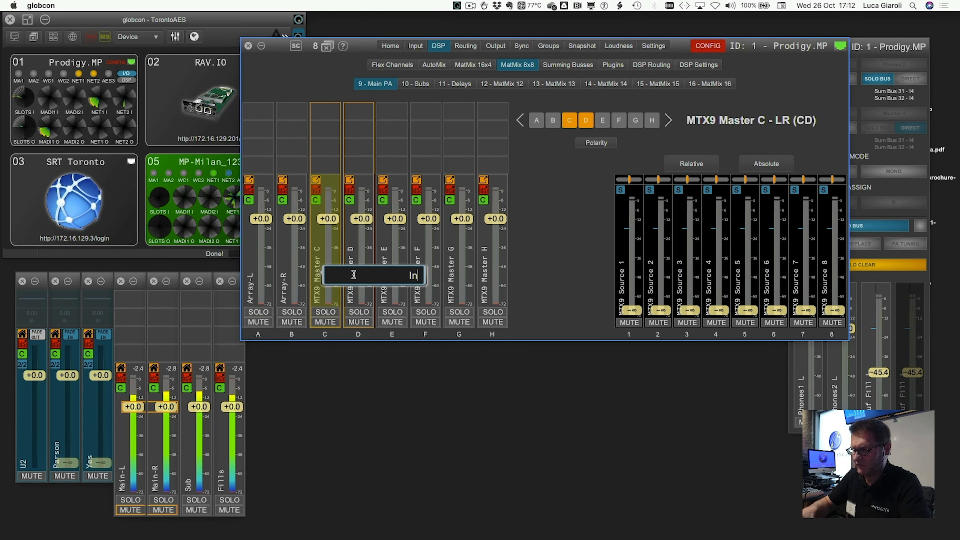
type("Fills")
key("Return")
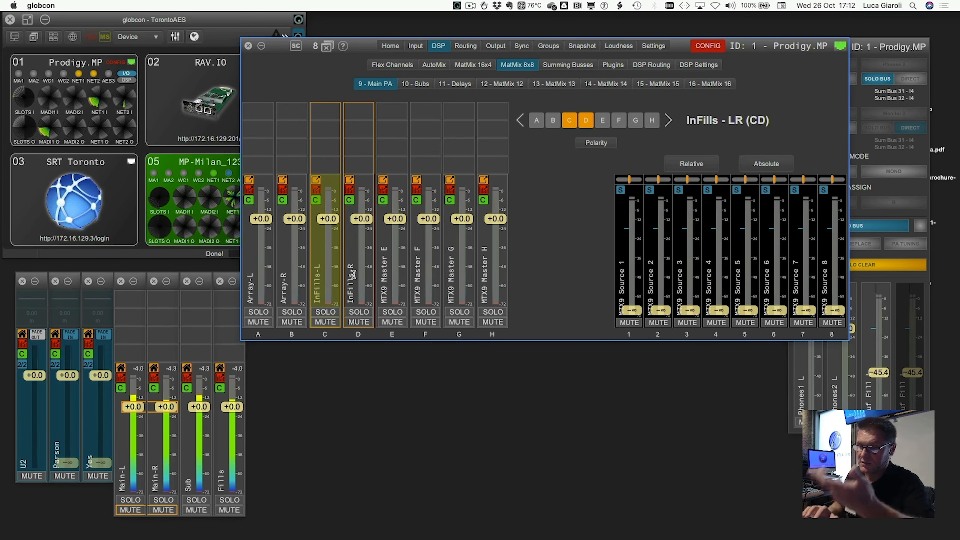
Rename master E of the Main PA matrix mixer to "FFill".
left_click(395, 261)
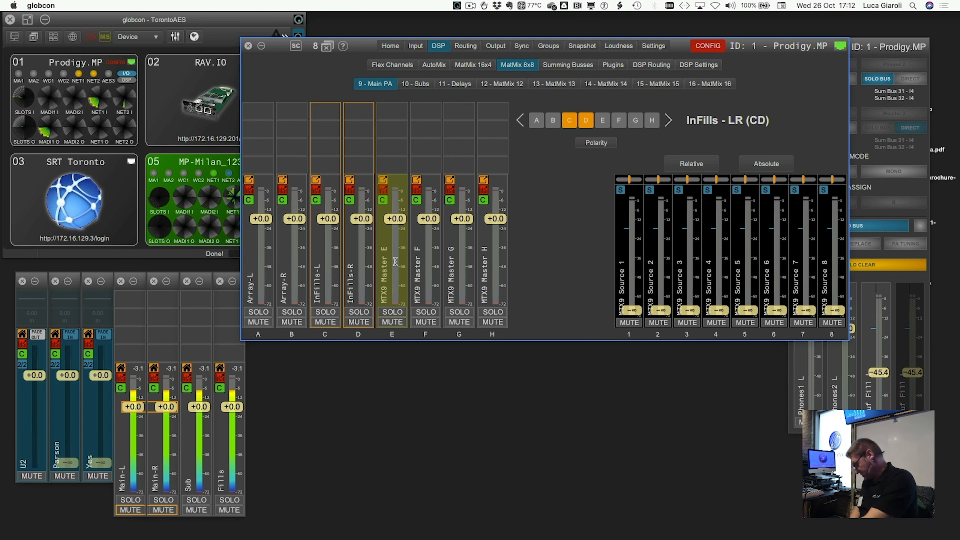
right_click(395, 261)
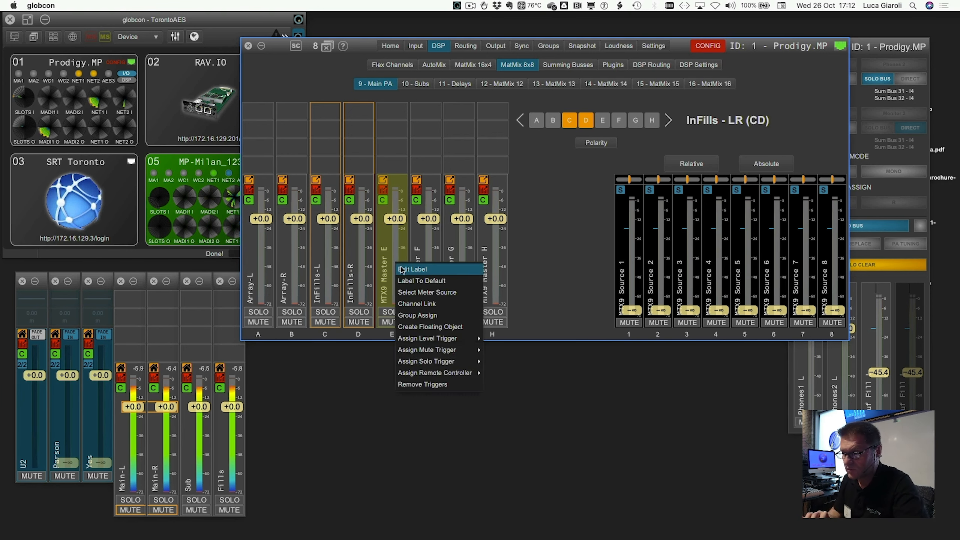
left_click(402, 268)
type("FFri")
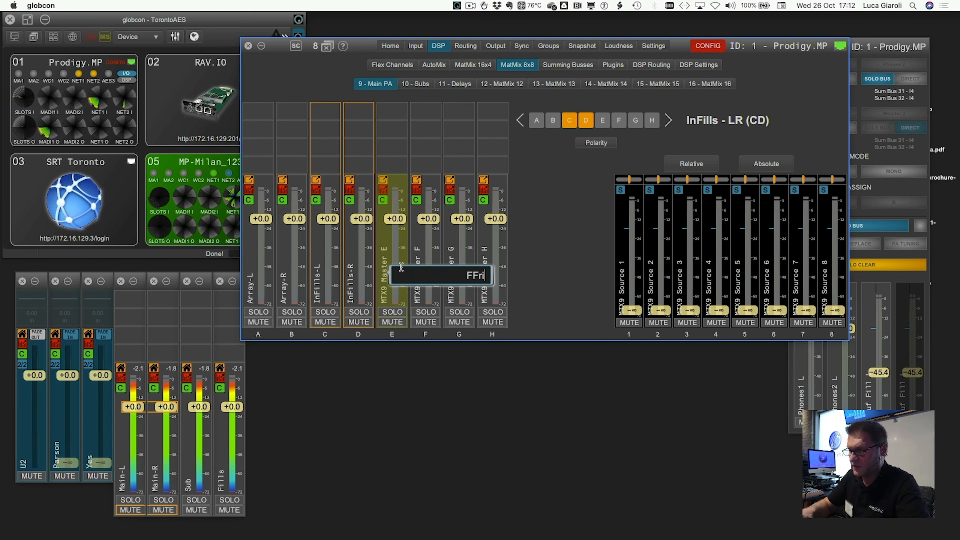
key("BackSpace")
key("BackSpace")
type("ill")
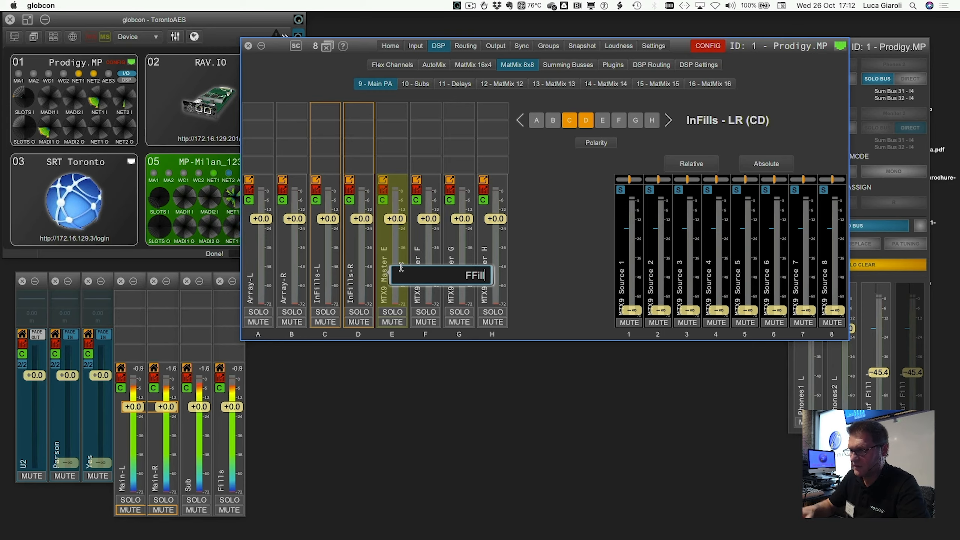
key("Return")
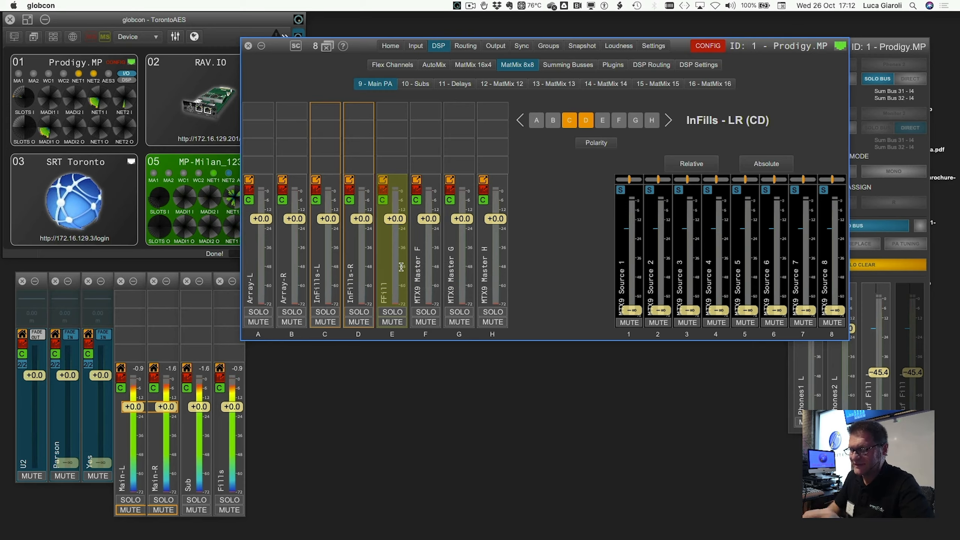
left_click(432, 256)
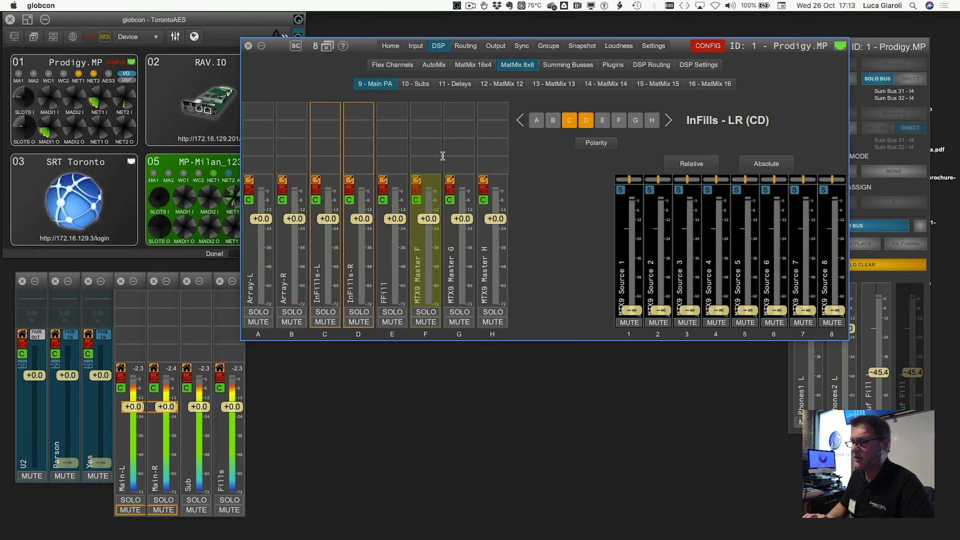
Try the time adjustment of Flex Channel 8 at 511 and 480 samples, and return it to 0.
left_click(393, 65)
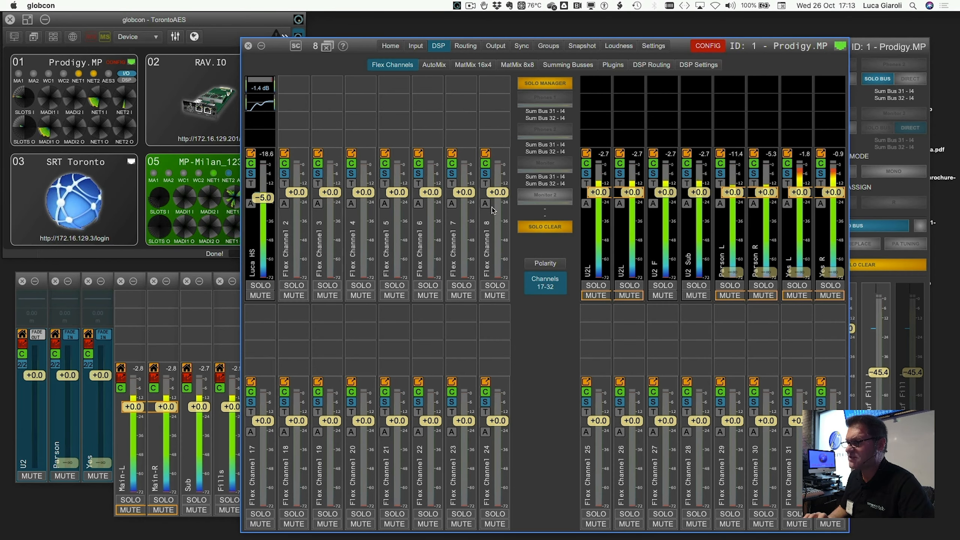
left_click(485, 183)
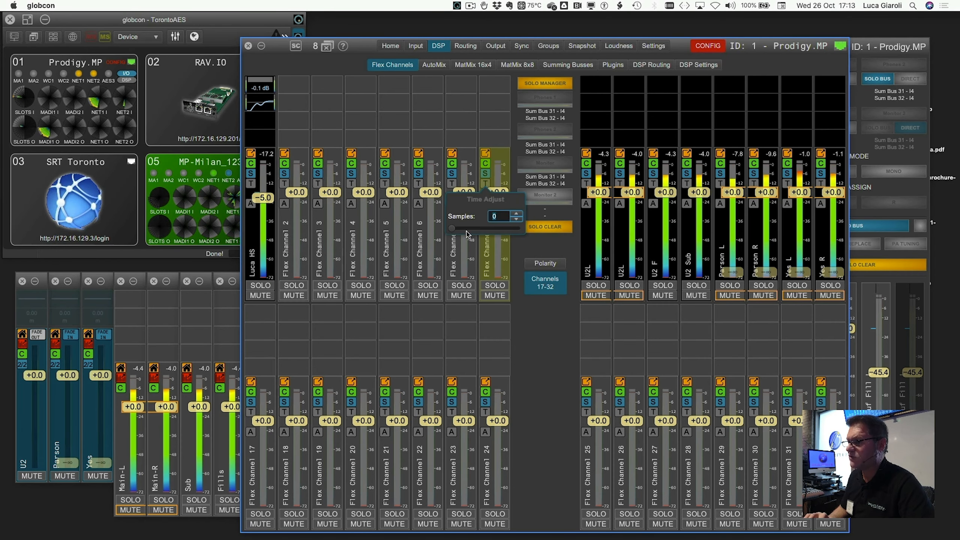
left_click_drag(451, 228, 524, 234)
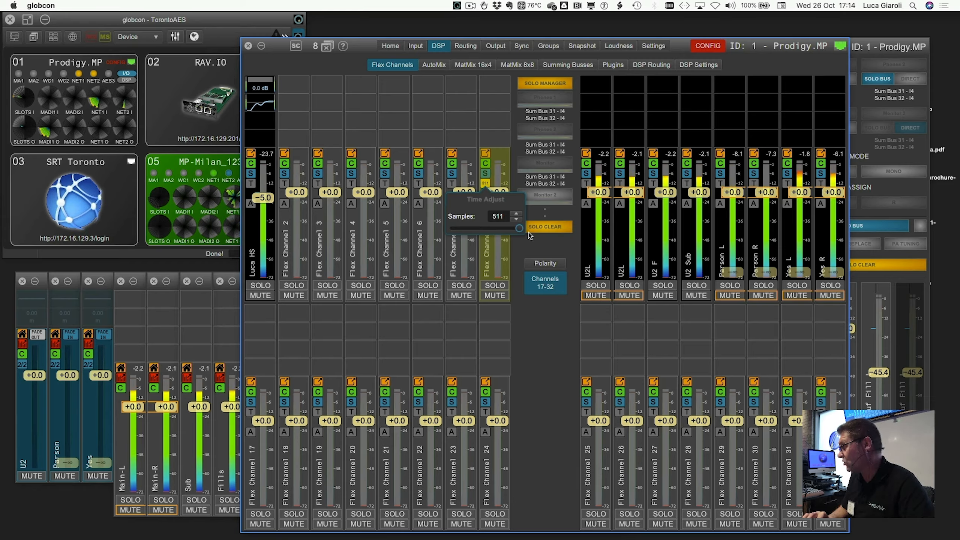
left_click_drag(521, 229, 515, 230)
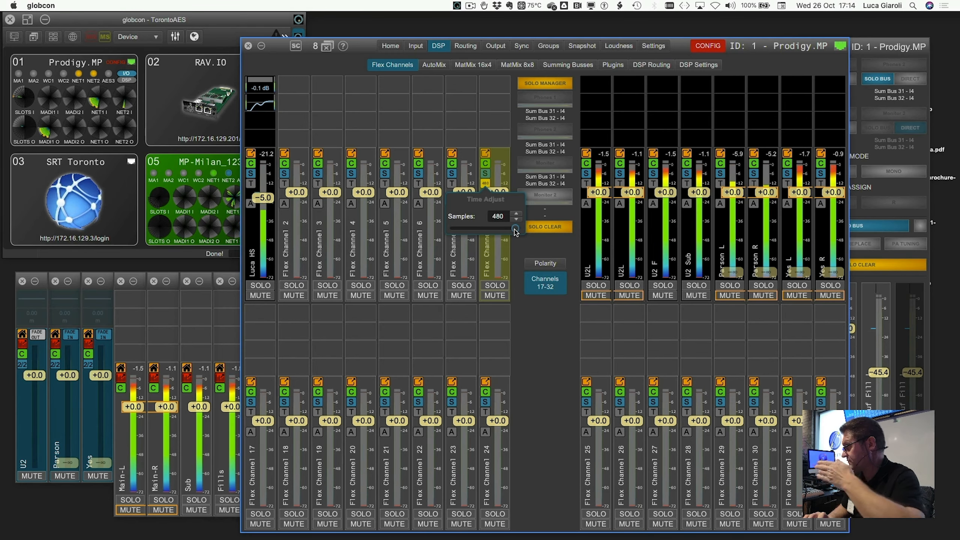
left_click_drag(515, 229, 378, 199)
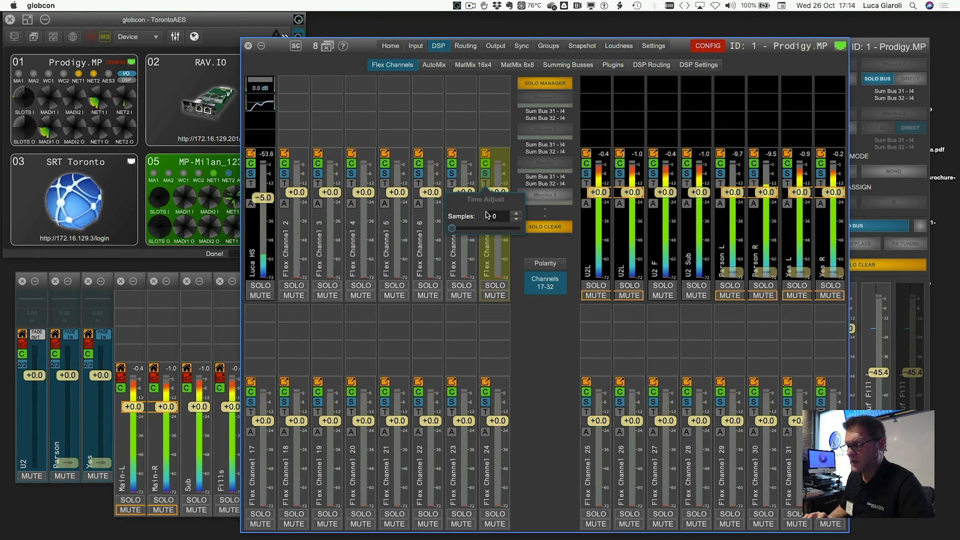
left_click(548, 280)
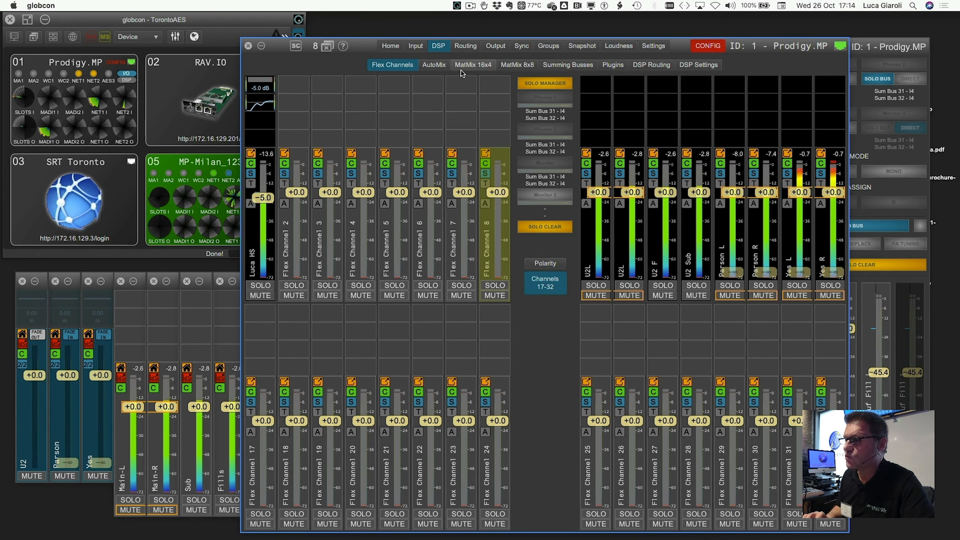
Rename master A of the Subs 8x8 matrix mixer to "Sub1".
left_click(508, 66)
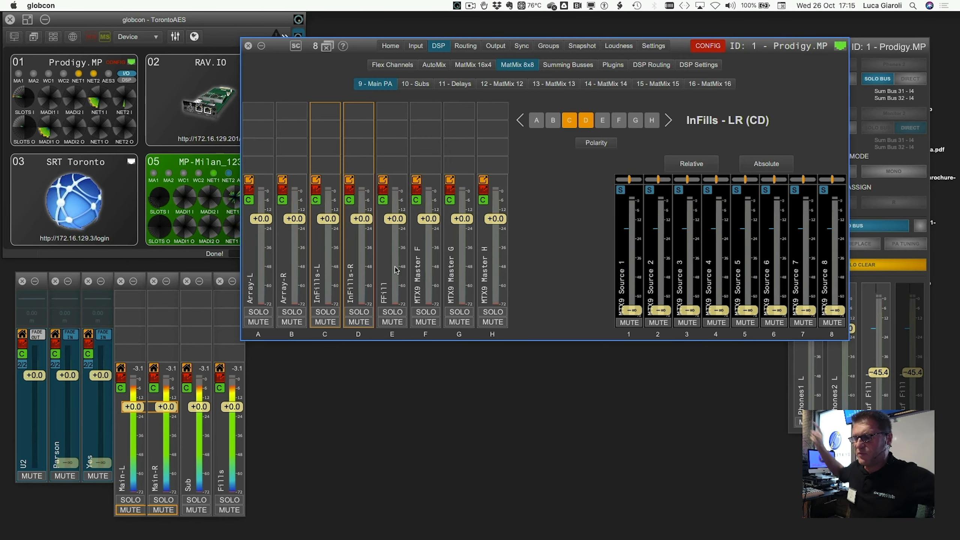
left_click(416, 84)
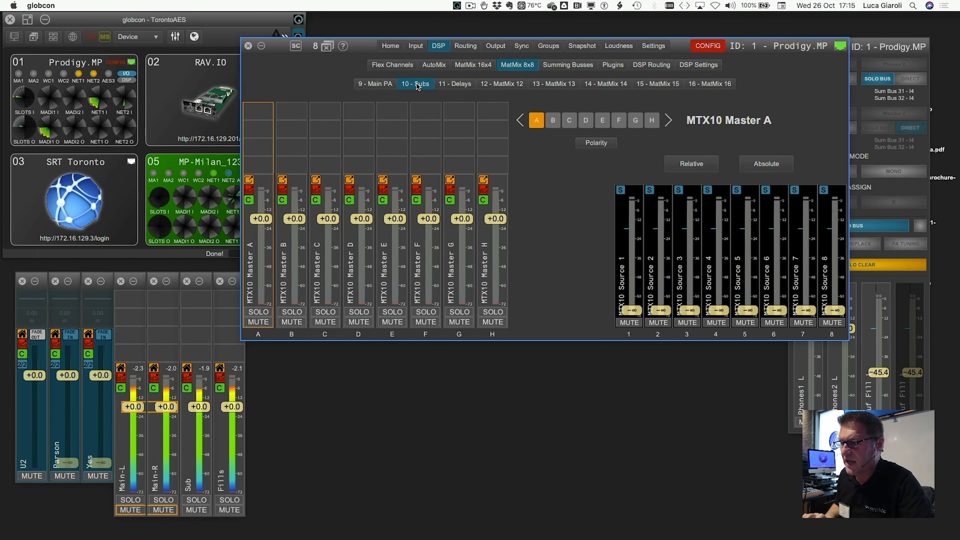
right_click(255, 270)
left_click(265, 276)
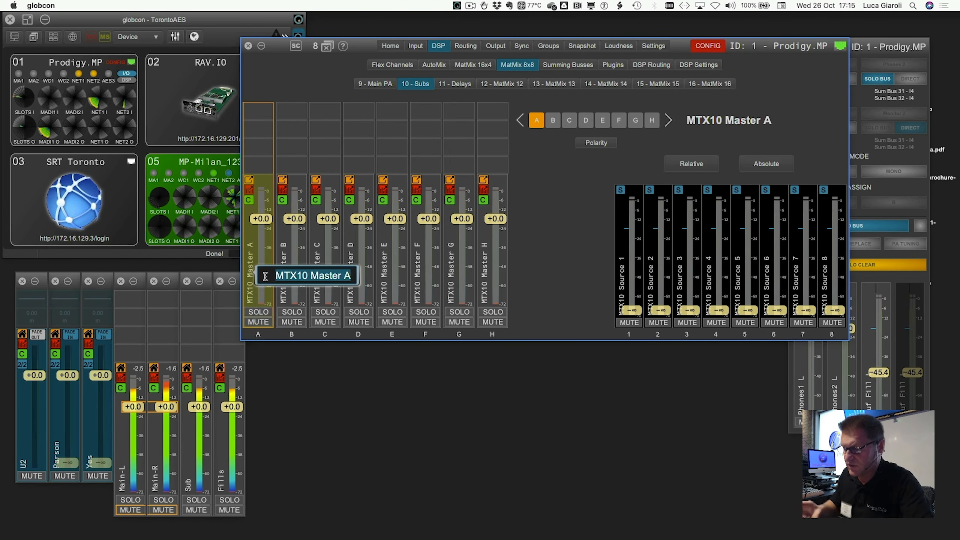
type("Sub1")
key("Return")
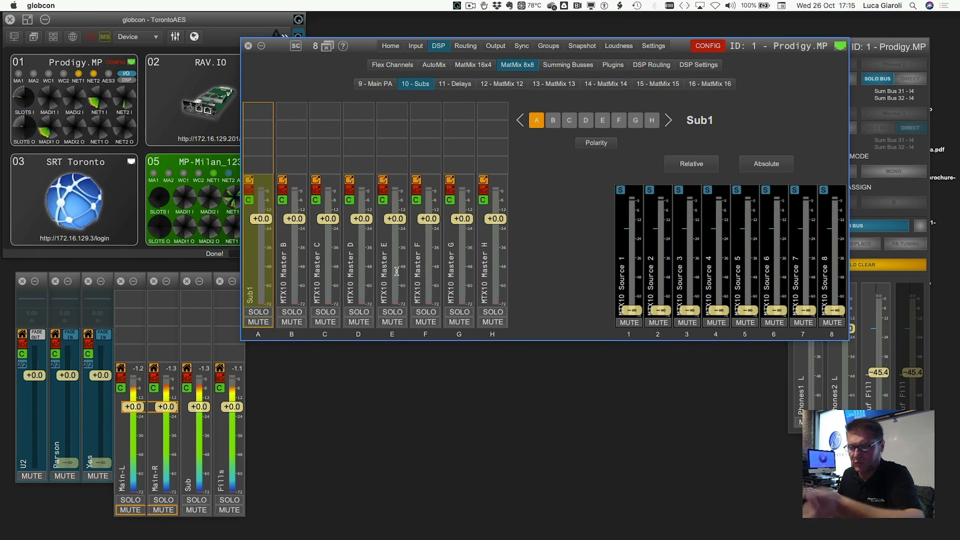
Label masters B, C and D of the Subs matrix mixer "Sub2", "Sub3" and "Sub4".
right_click(258, 272)
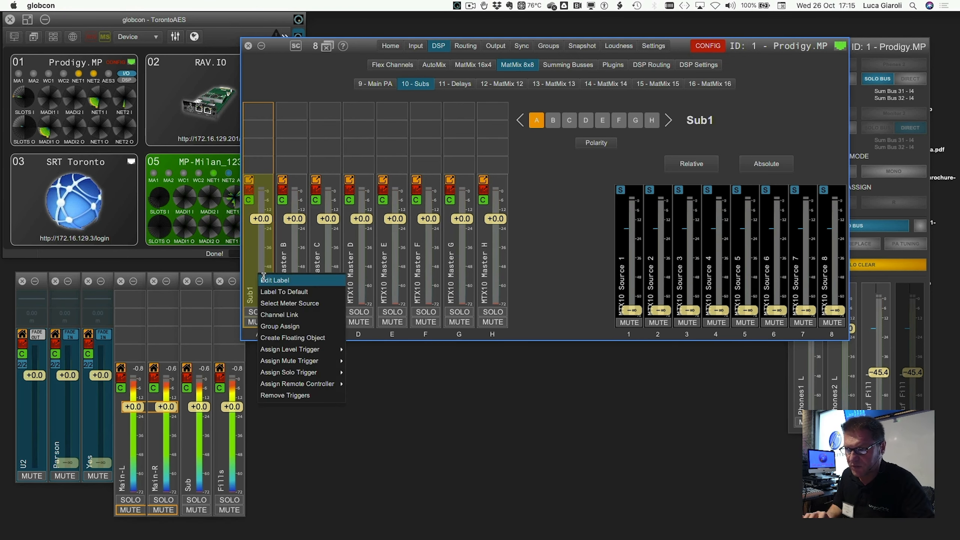
left_click(263, 277)
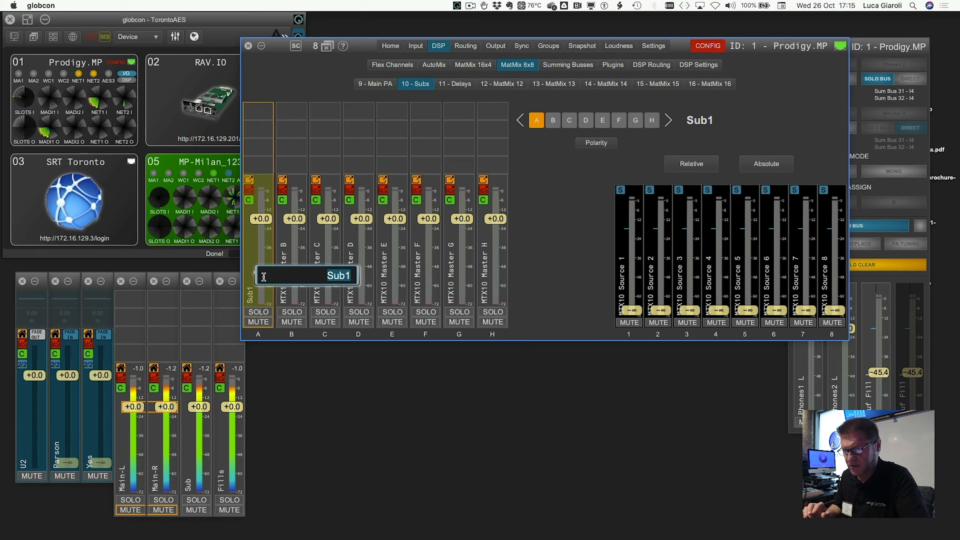
key("Tab")
type("Sub2")
key("Tab")
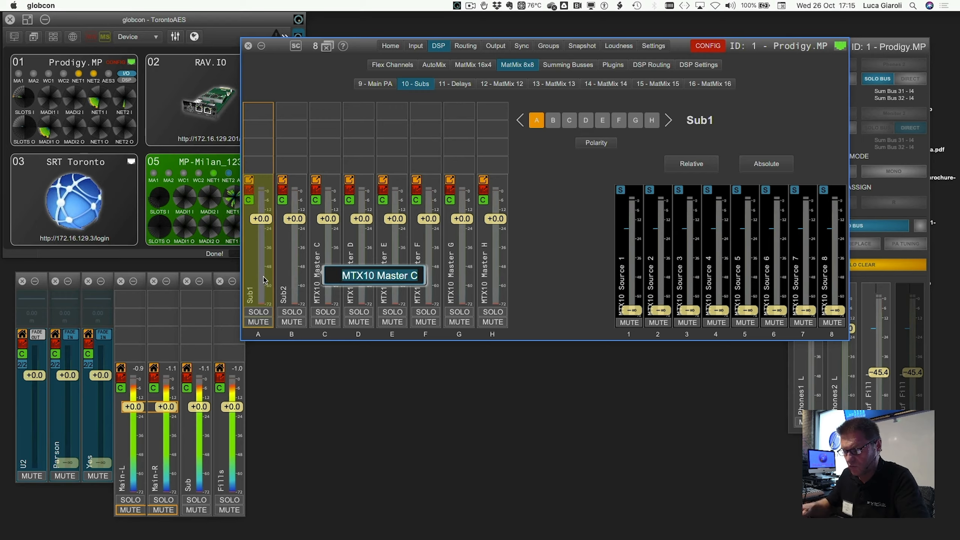
type("Sub3")
key("Tab")
type("Sub4")
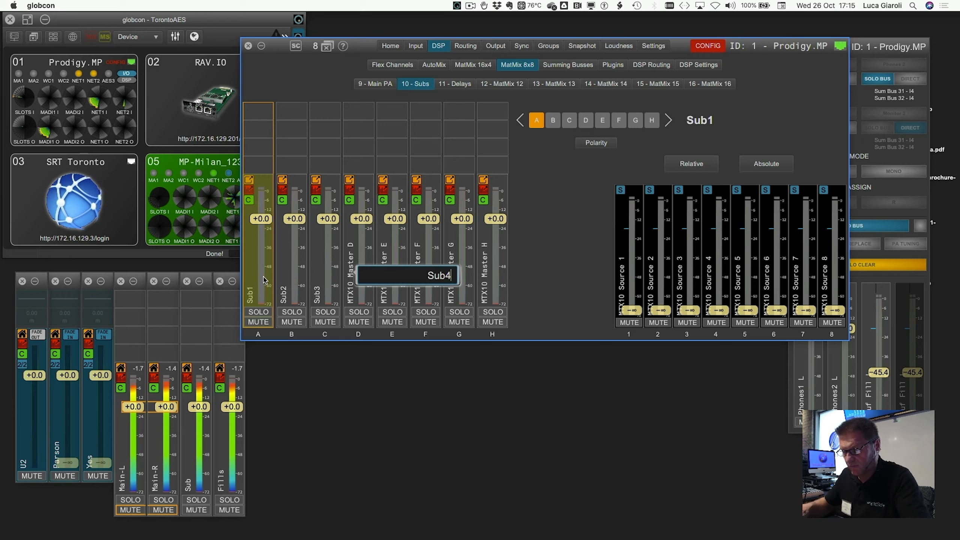
key("Tab")
Label masters E to H of the Subs matrix mixer "Sub5", "Sub6", "Sub7" and "Sub8".
type("Sub5")
key("Tab")
type("Sub1")
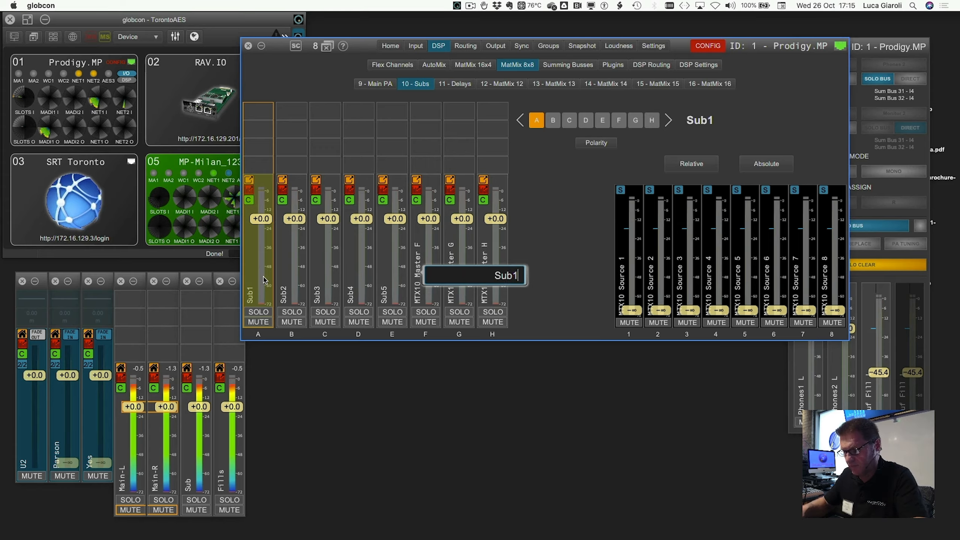
key("BackSpace")
type("6")
key("Tab")
type("Sub7")
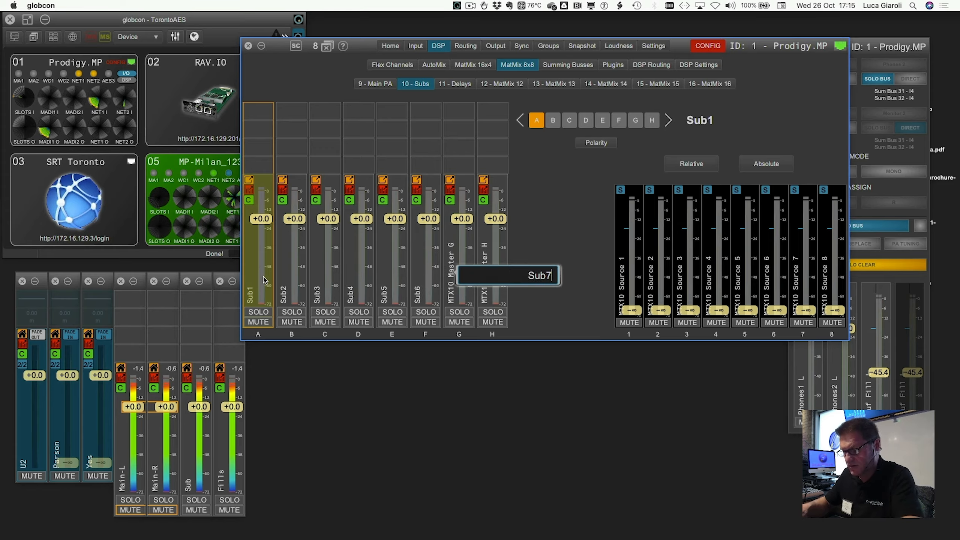
key("Tab")
type("Sub8")
key("Return")
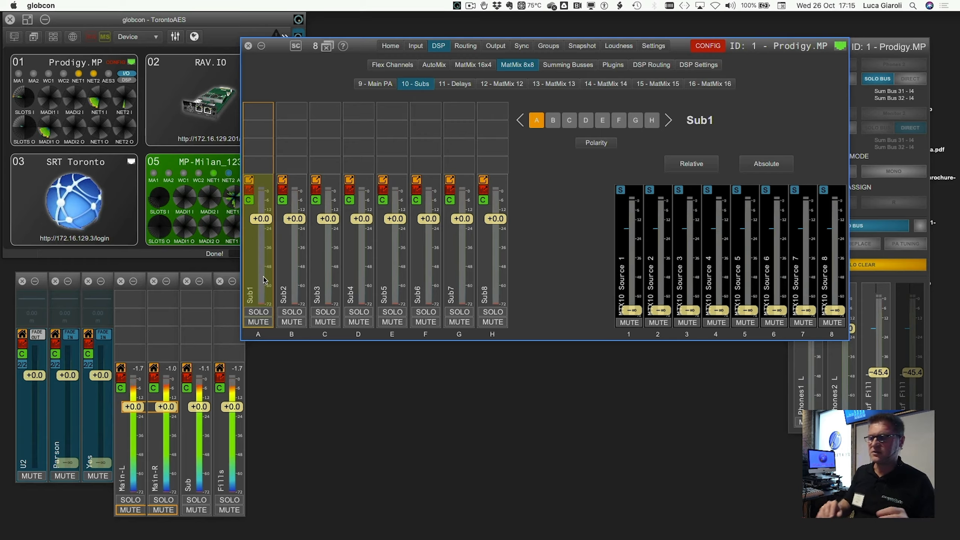
Rename master A of the Delays matrix mixer to "Delay1", copying the word "Delay" for reuse.
left_click(449, 87)
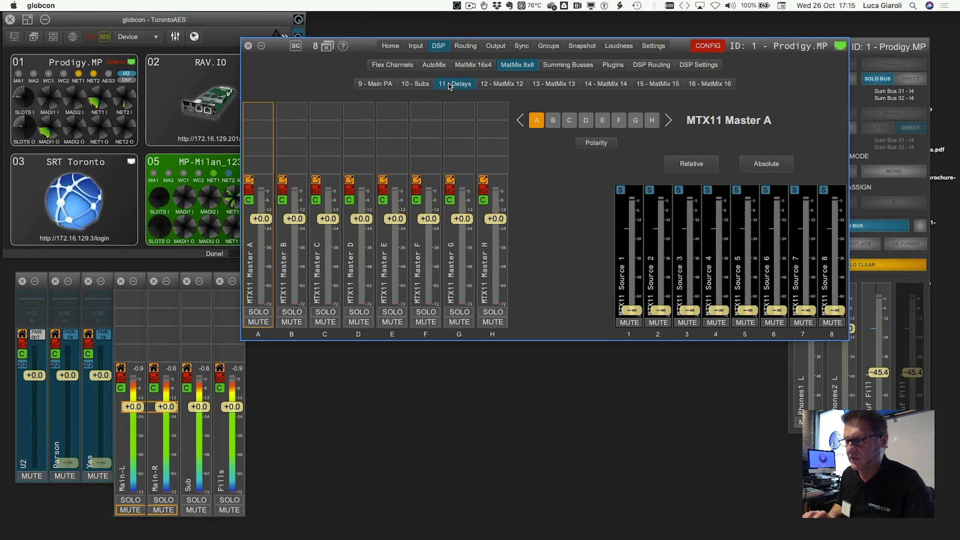
right_click(265, 265)
left_click(280, 272)
type("De")
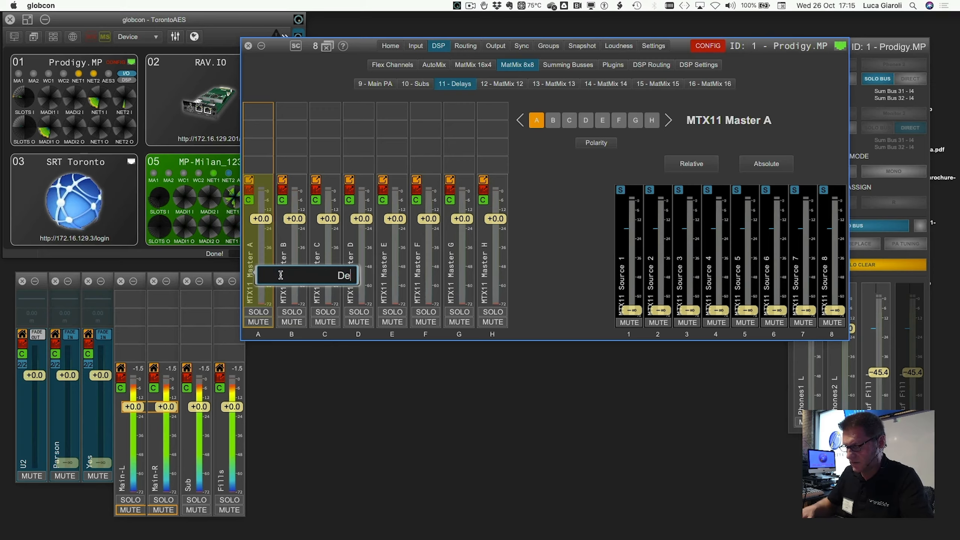
type("lay")
key("super+a")
key("super+c")
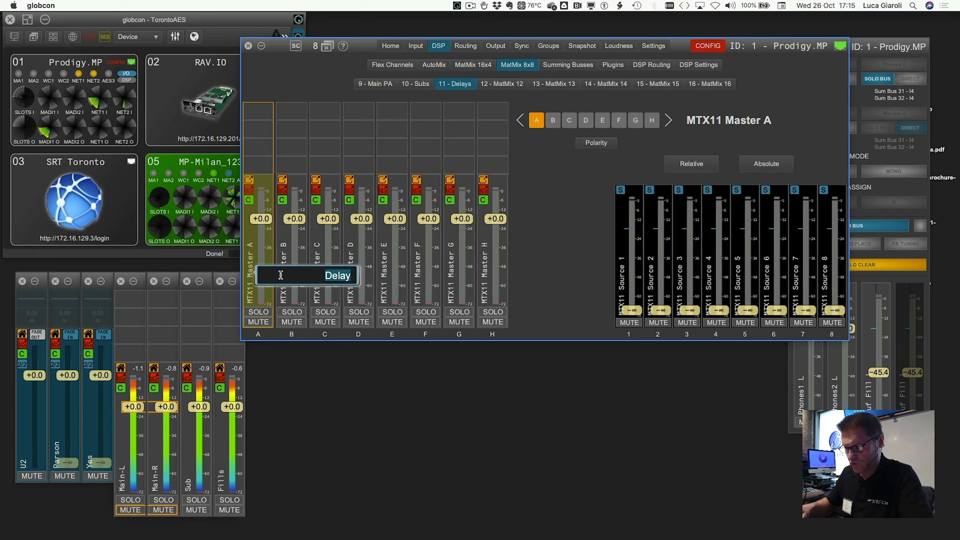
key("Right")
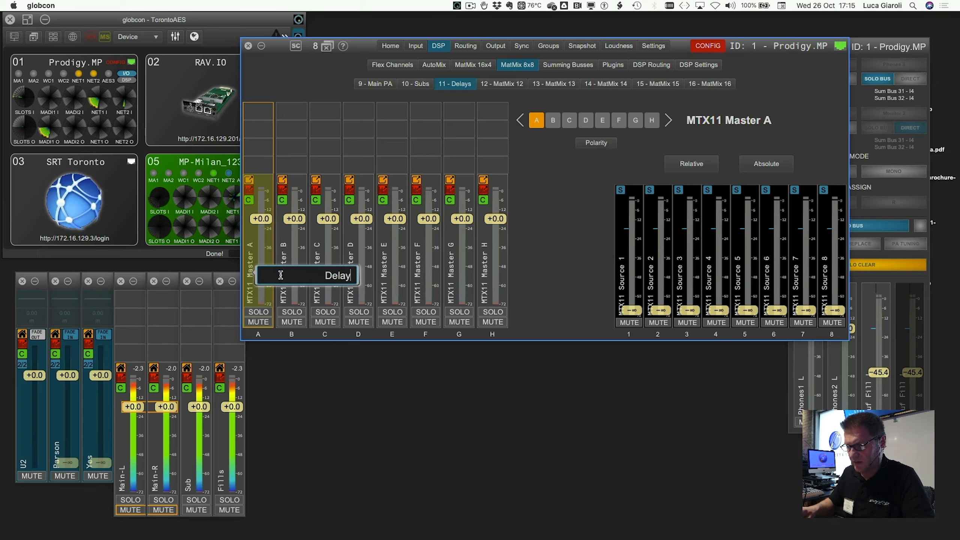
type("1")
key("Tab")
Label masters B, C and D of the Delays matrix mixer "Delay2", "Delay3" and "Delay4", reusing the copied word.
key("super+v")
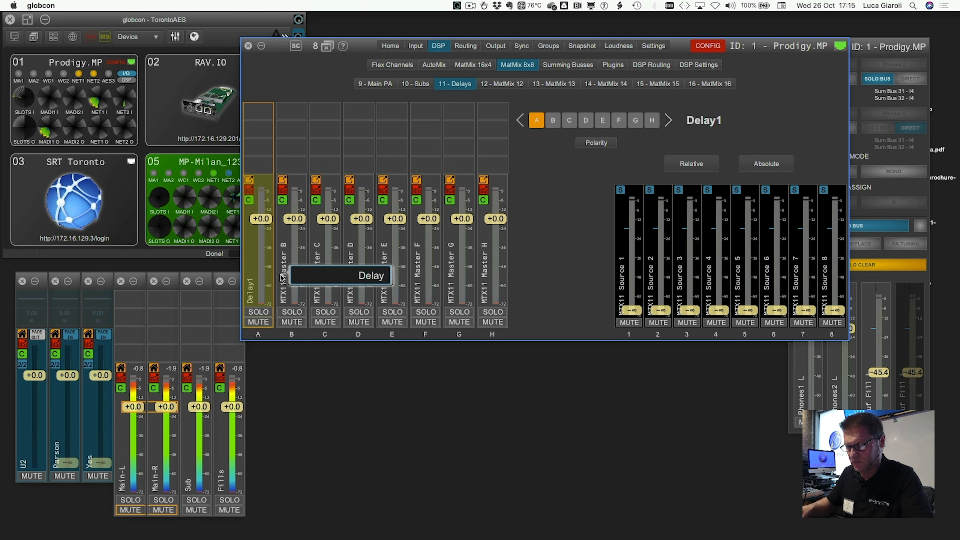
type("2")
key("Tab")
key("super+v")
type("3")
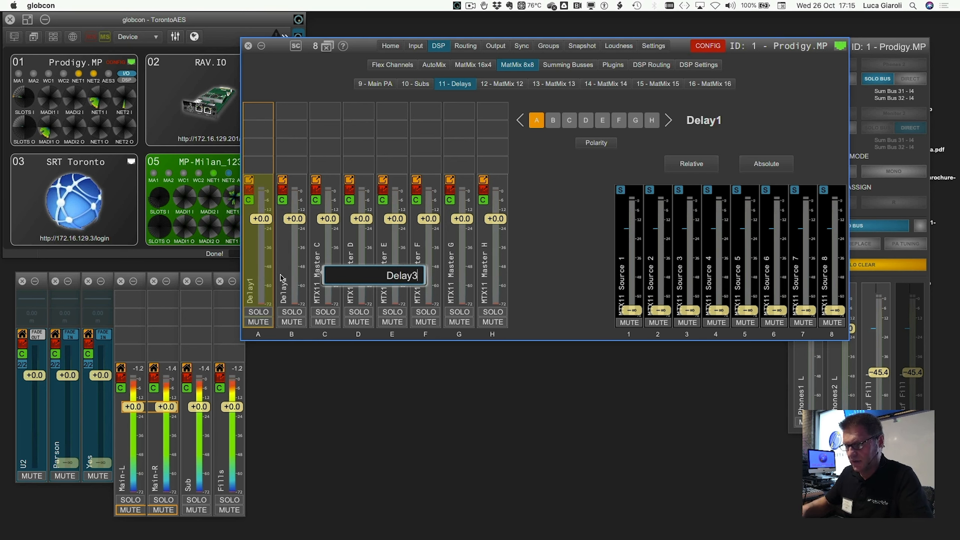
key("Tab")
key("super+v")
type("4")
key("Tab")
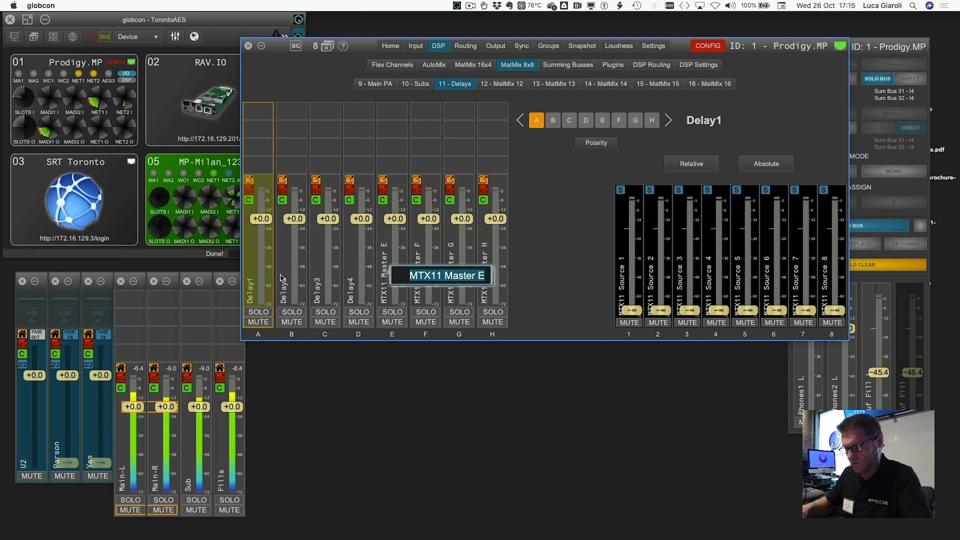
Label masters E, F and G of the Delays matrix mixer "Delay5", "Delay6" and "Delay7", reusing the copied word.
key("super+v")
type("5")
key("Tab")
key("super+v")
type("6")
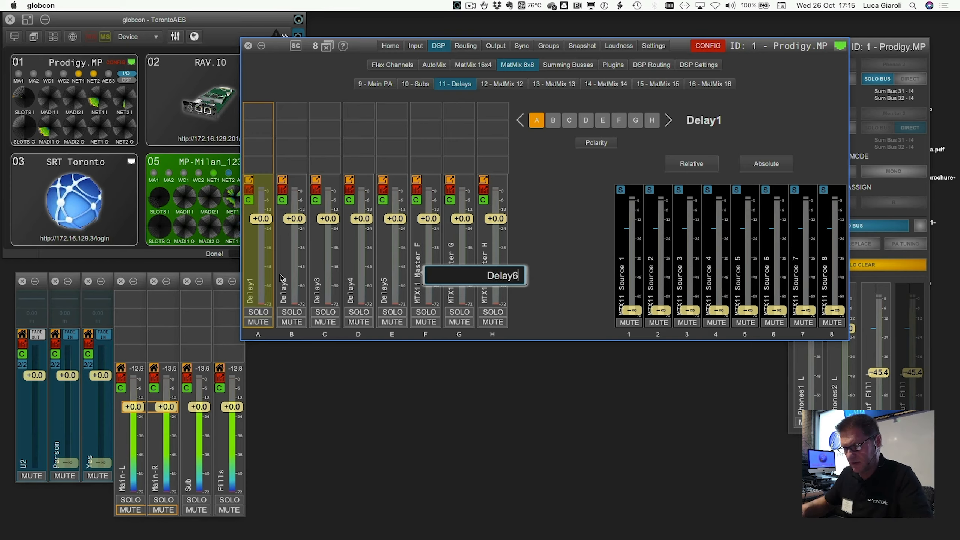
key("Tab")
key("super+v")
type("7")
key("Tab")
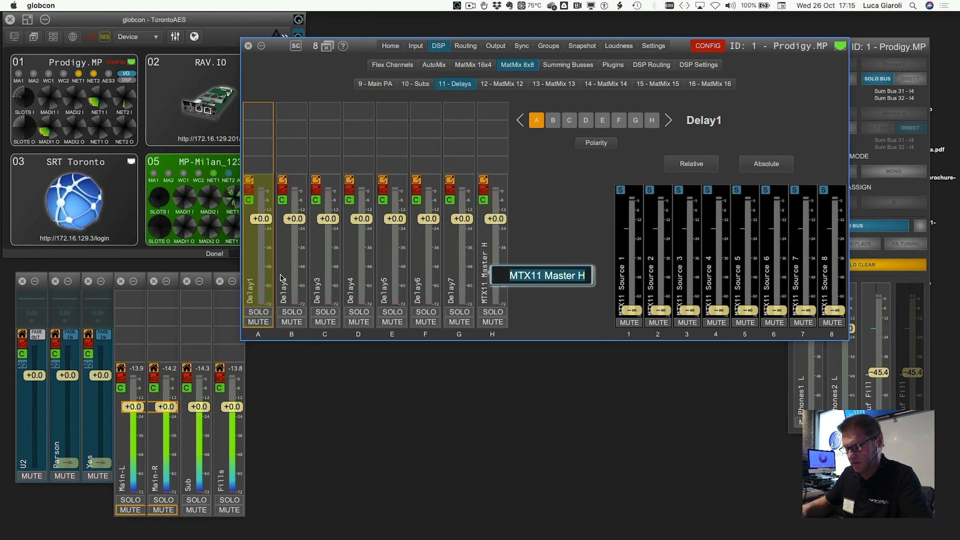
Label master H of the Delays matrix mixer "Delay8" and return to the Main PA matrix mixer.
key("super+v")
type("778")
key("BackSpace")
key("BackSpace")
key("BackSpace")
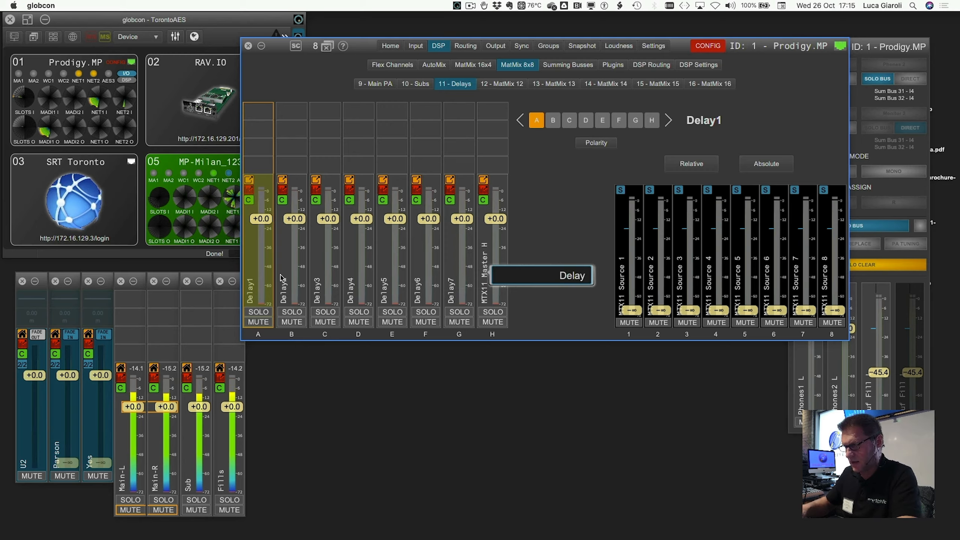
type("8")
key("Return")
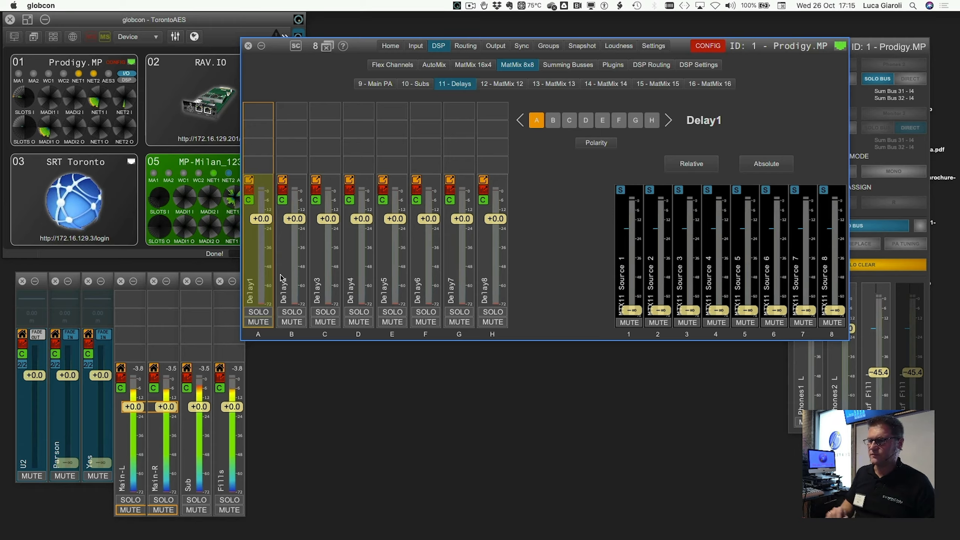
left_click(380, 85)
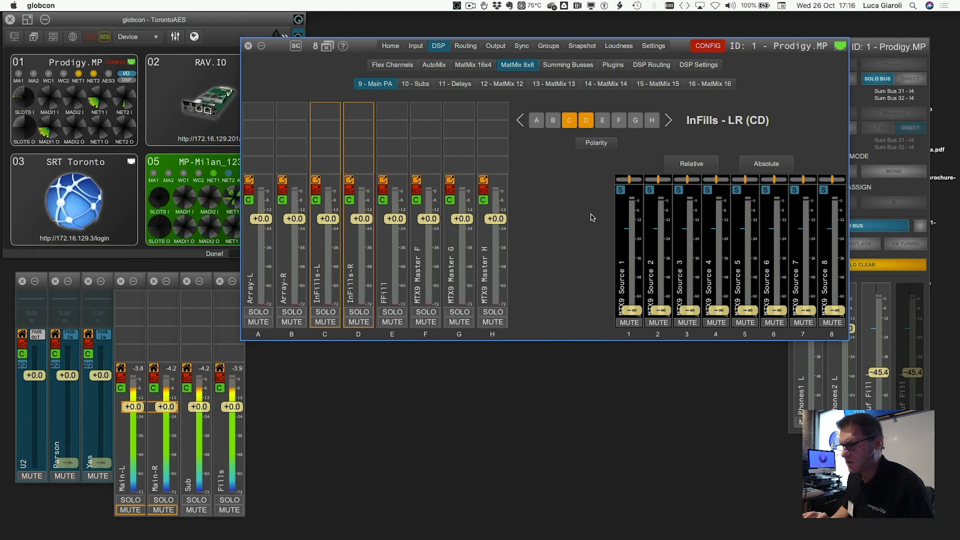
Patch the MatMix 16x4 outputs Main-L and Main-R into sources 1 and 2 of the Main PA matrix mixer.
left_click(621, 196)
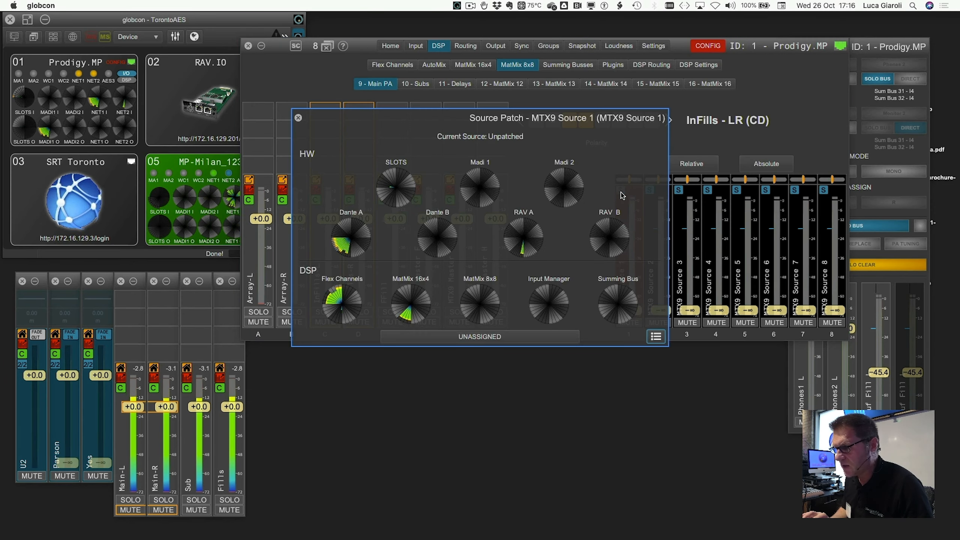
left_click(411, 305)
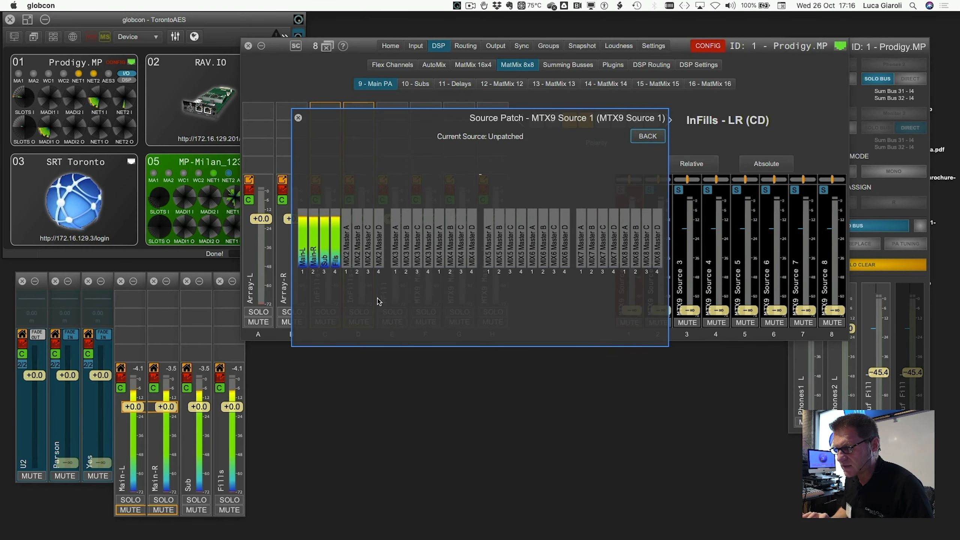
left_click(302, 252)
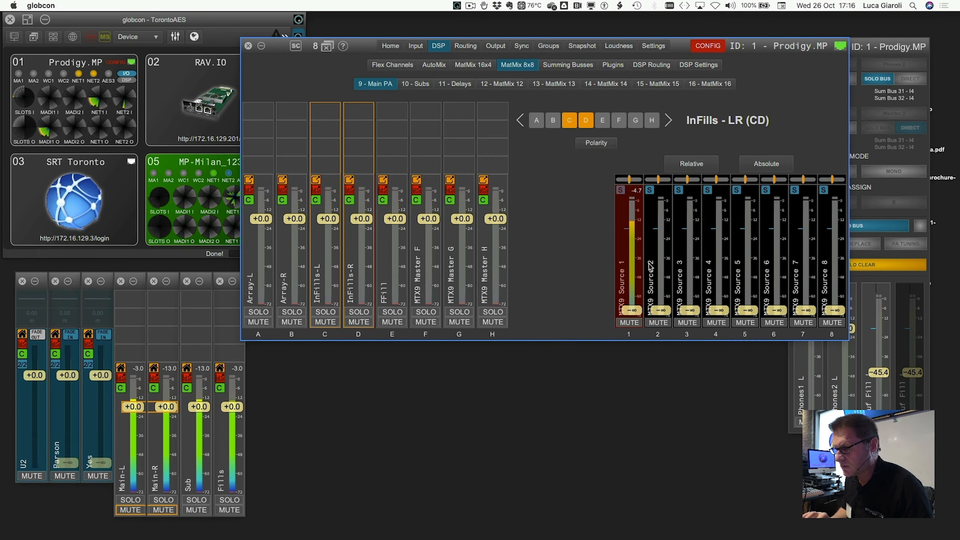
left_click(654, 200)
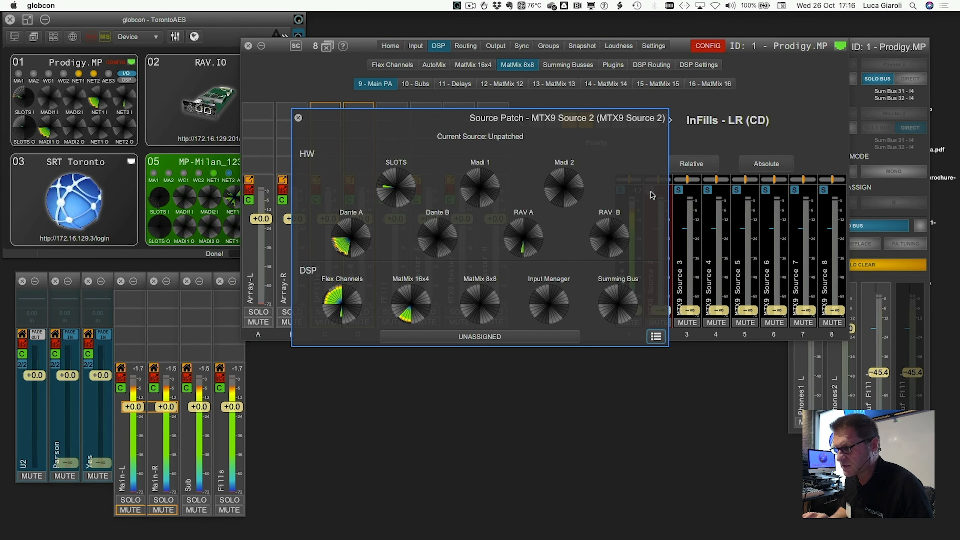
left_click(407, 302)
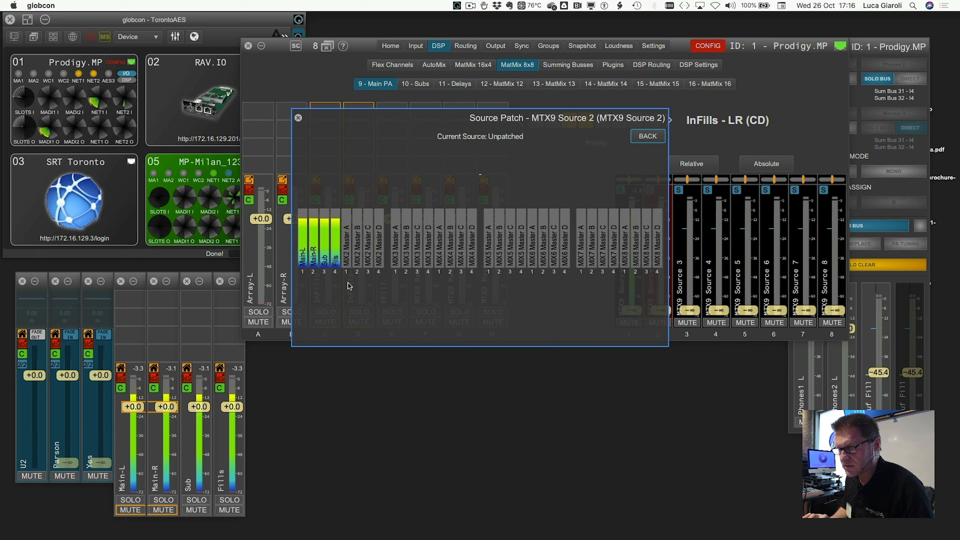
left_click(312, 254)
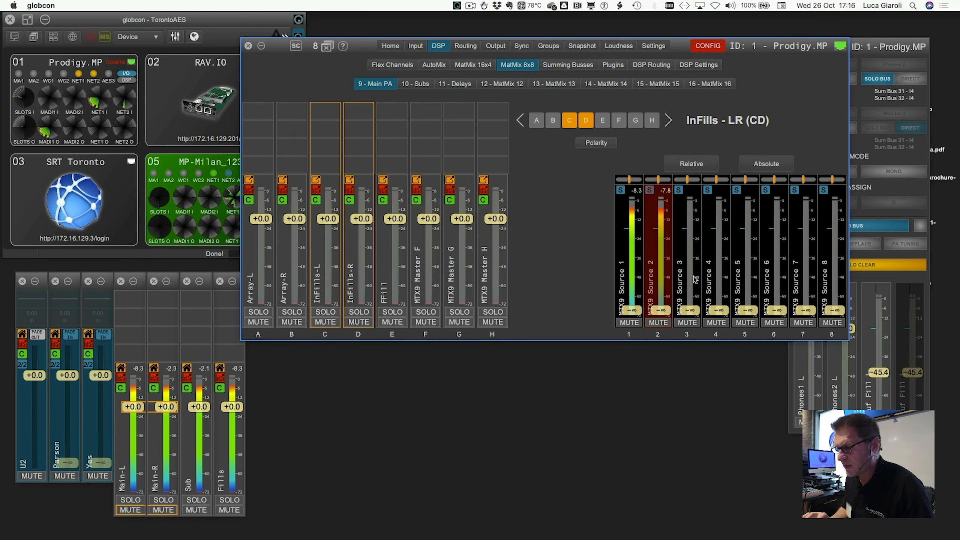
Patch the MatMix 16x4 Fills output into source 3 of the Main PA matrix mixer.
left_click(684, 195)
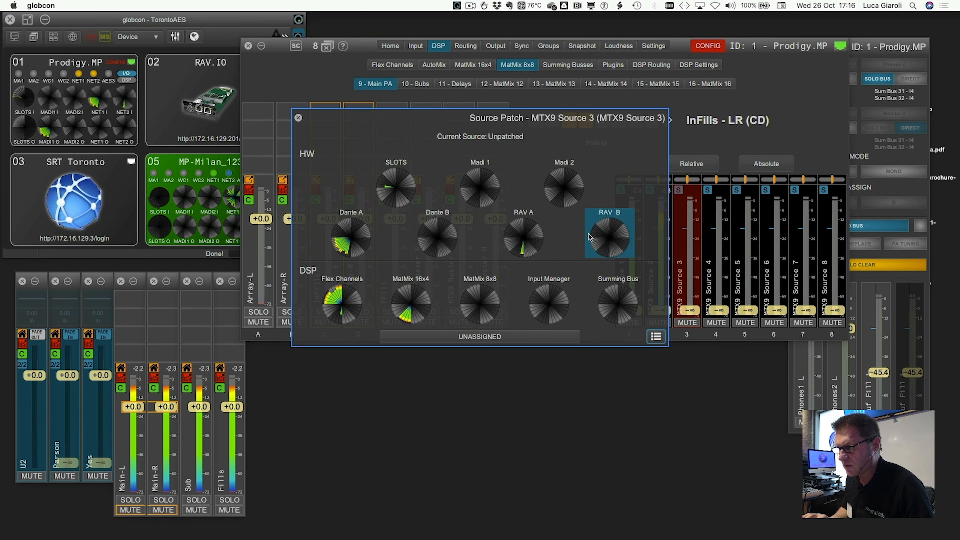
left_click(412, 302)
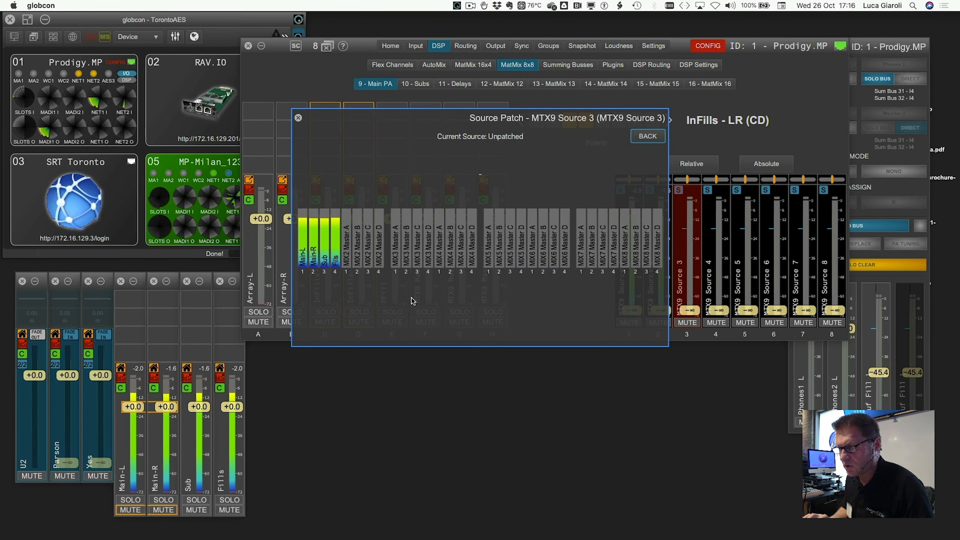
left_click(381, 269)
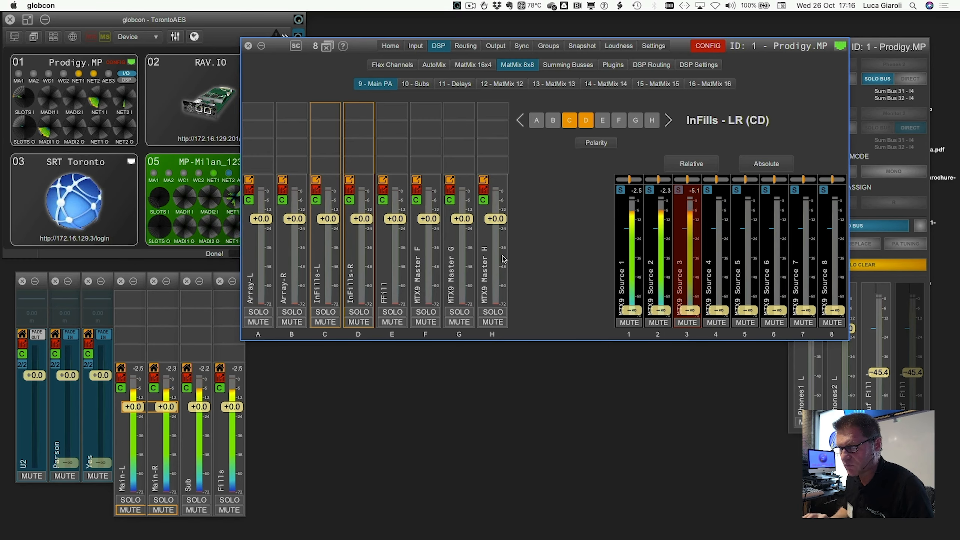
Label sources 1 to 3 of the Main PA matrix mixer with the names of their patched sources, and clear the selection.
left_click(624, 266)
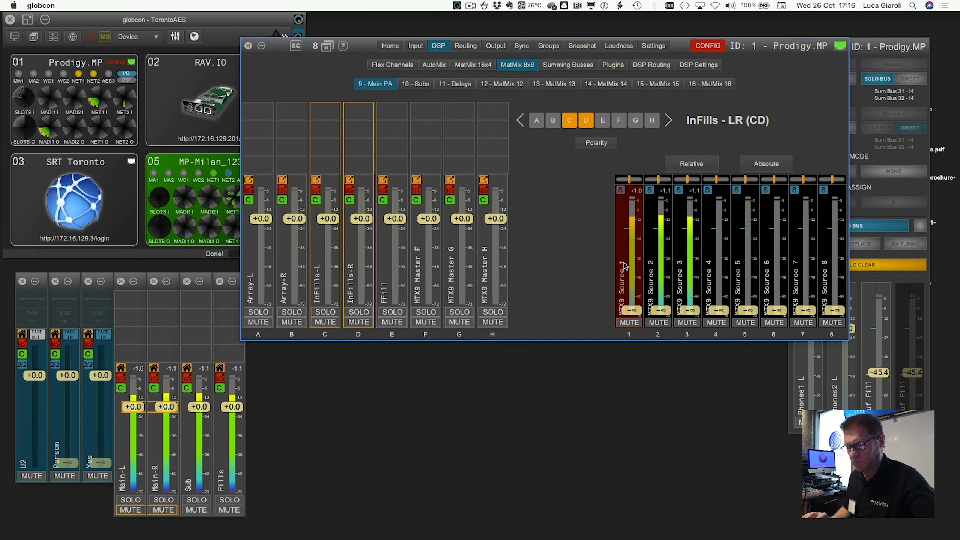
left_click(689, 261, "shift")
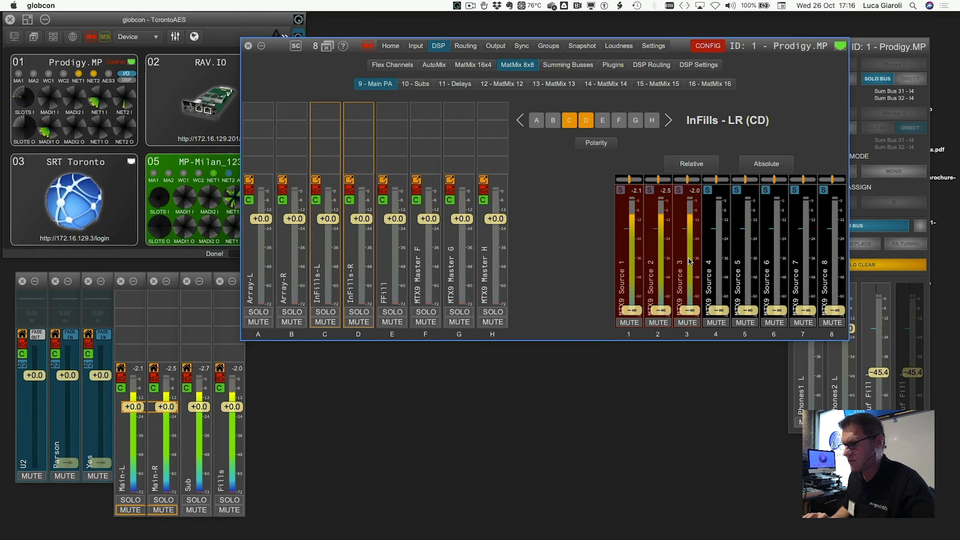
right_click(688, 261)
left_click(711, 290)
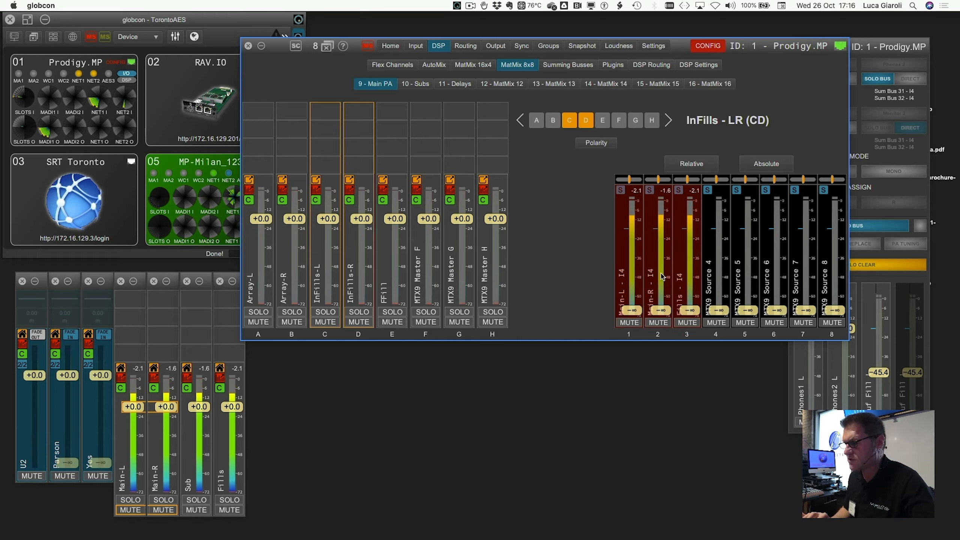
left_click(583, 256)
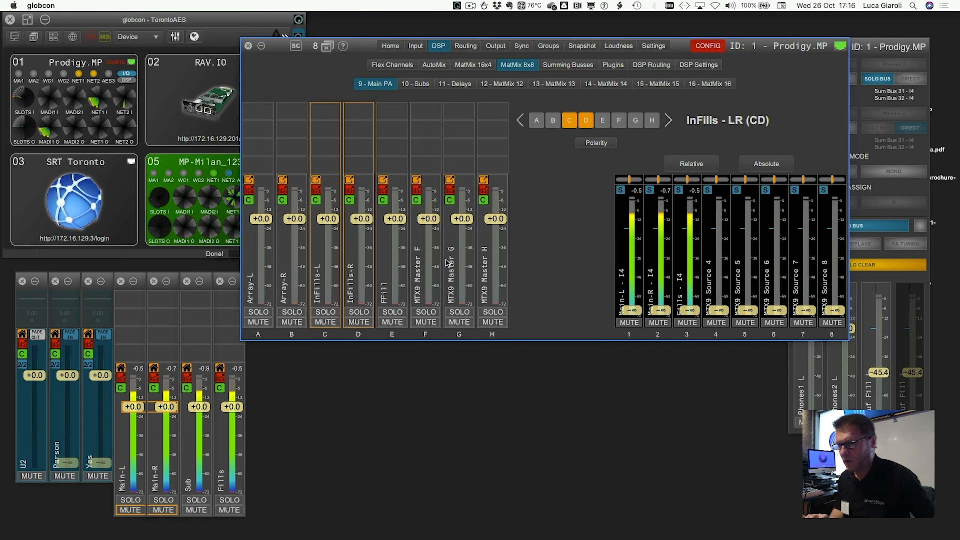
For the Array-L/R masters, set the Main-L and Main-R sources to +0.0 and pan them hard left and right.
left_click(264, 244)
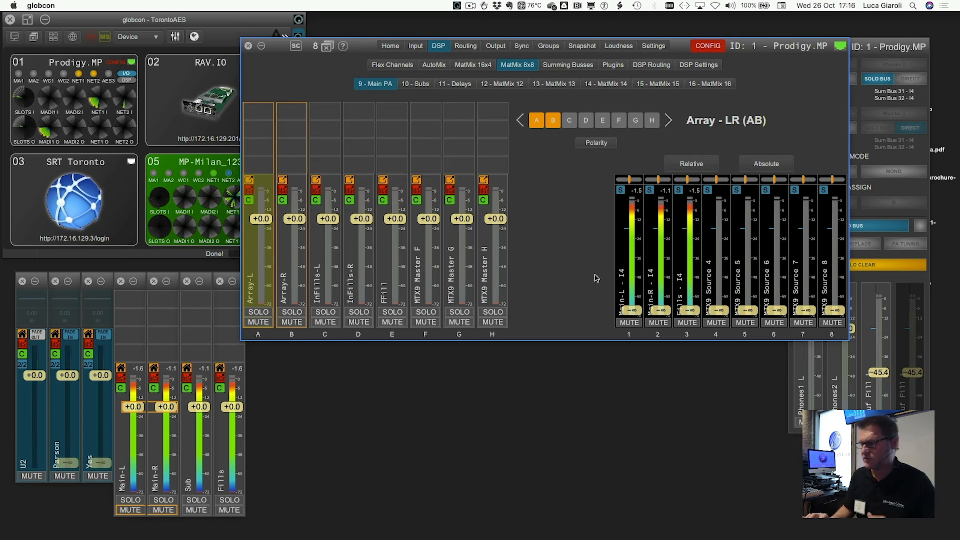
left_click(620, 271)
left_click(656, 267)
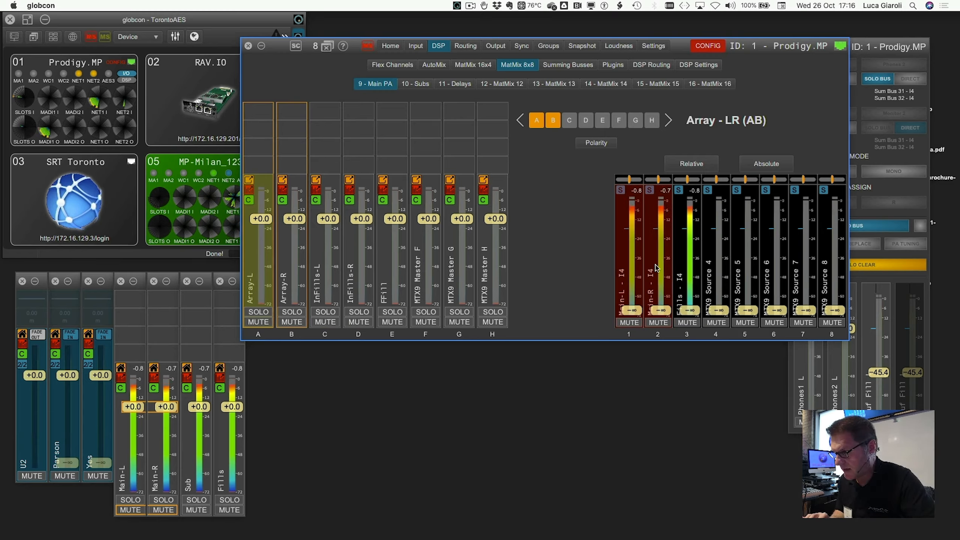
left_click_drag(659, 311, 660, 228)
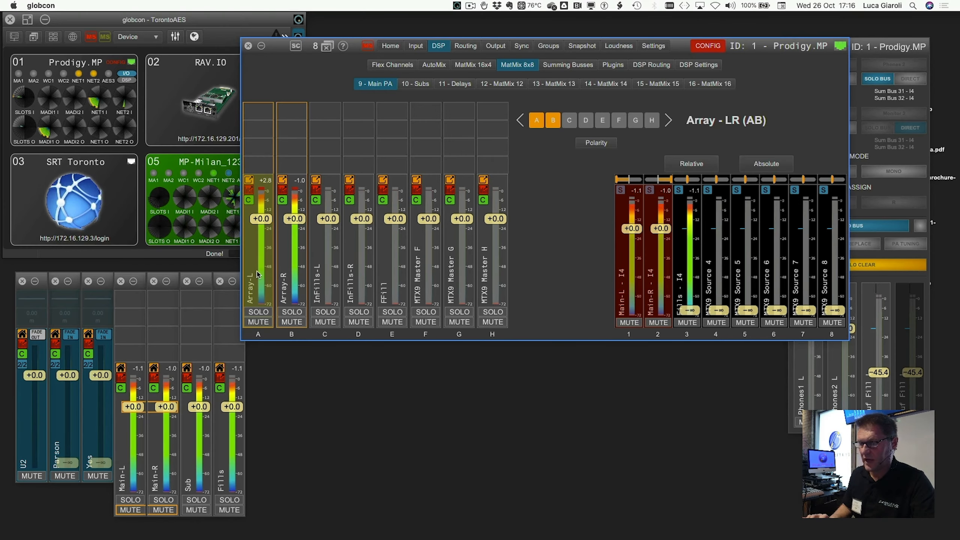
For the InFills-L/R masters, set Main-L and Main-R to +0.0 and cross their pans, Main-L hard right and Main-R hard left.
left_click(327, 260)
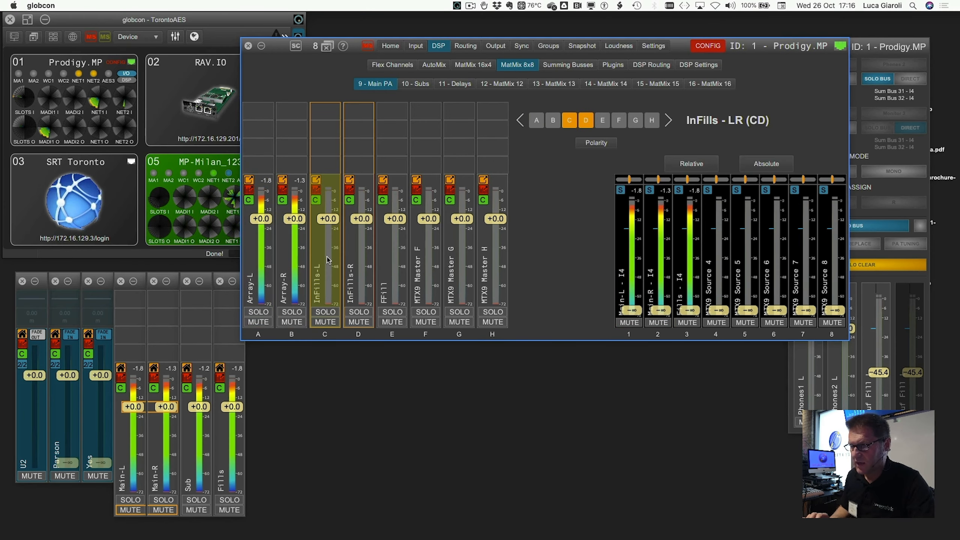
left_click(625, 258)
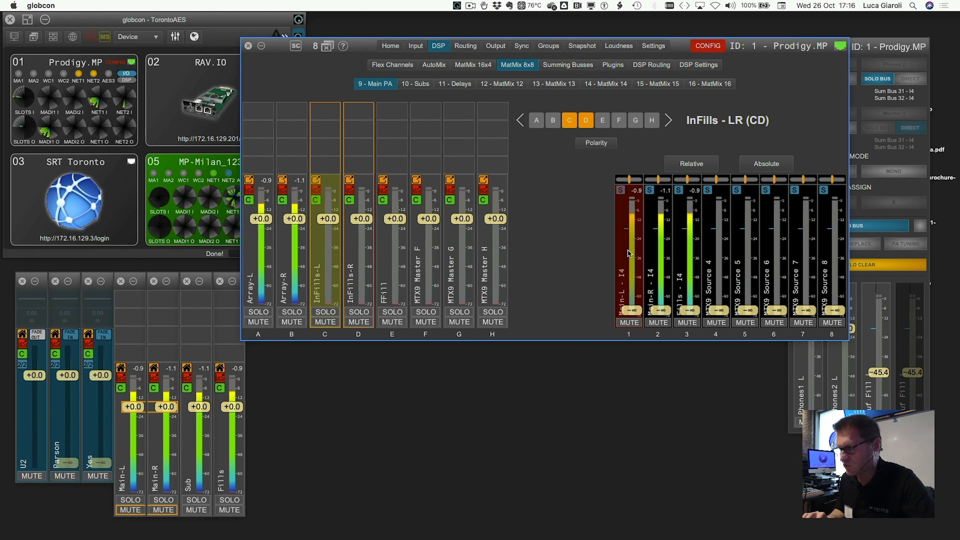
left_click(668, 260)
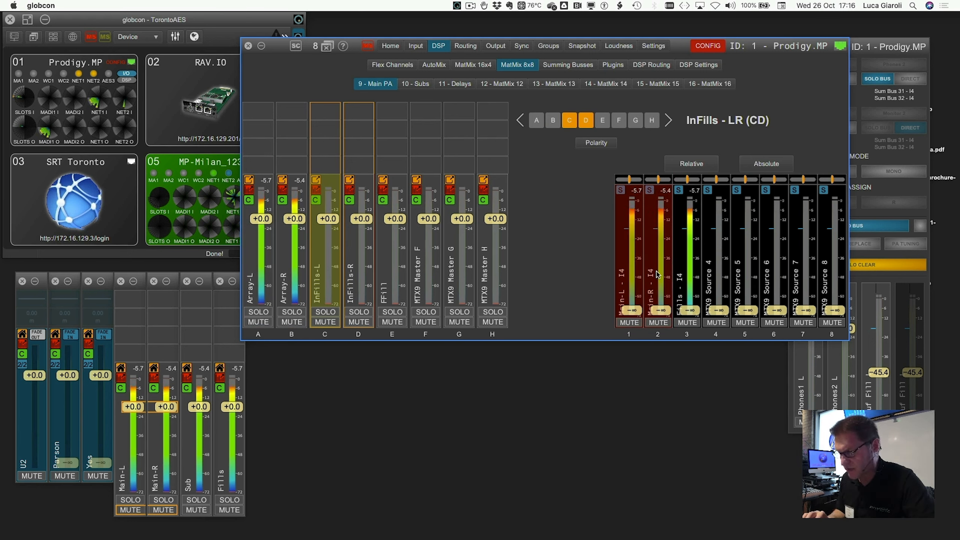
double_click(659, 310)
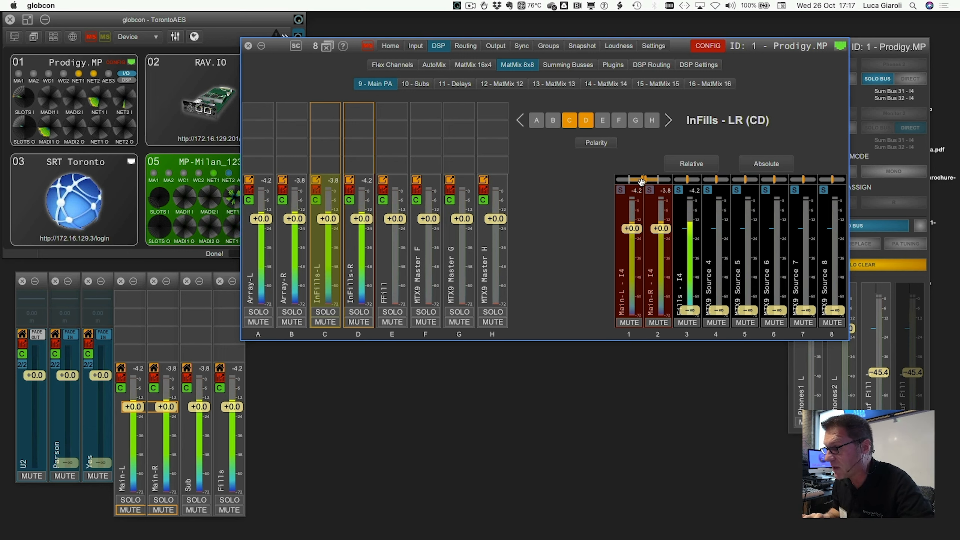
left_click_drag(641, 181, 643, 182)
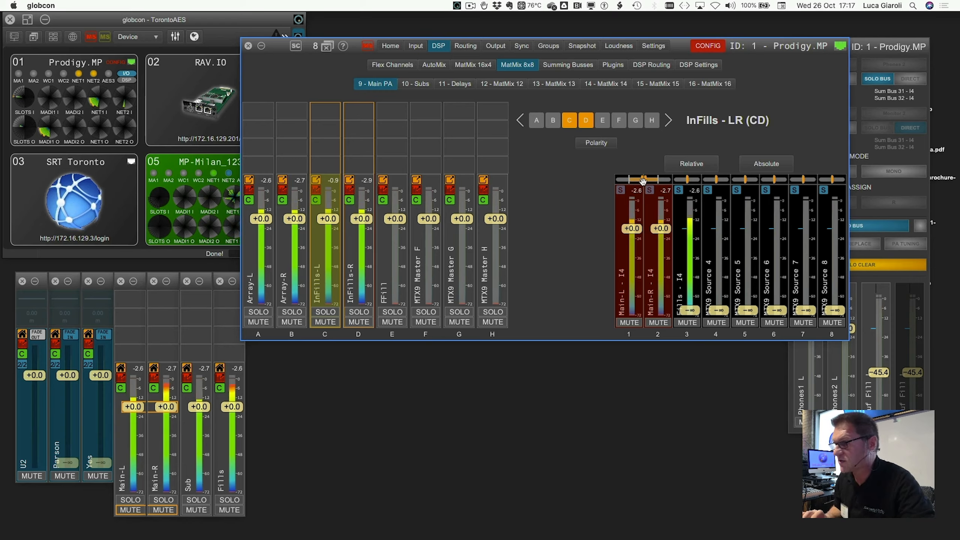
For the FFill master, set the Fills source to +0.0.
left_click(393, 264)
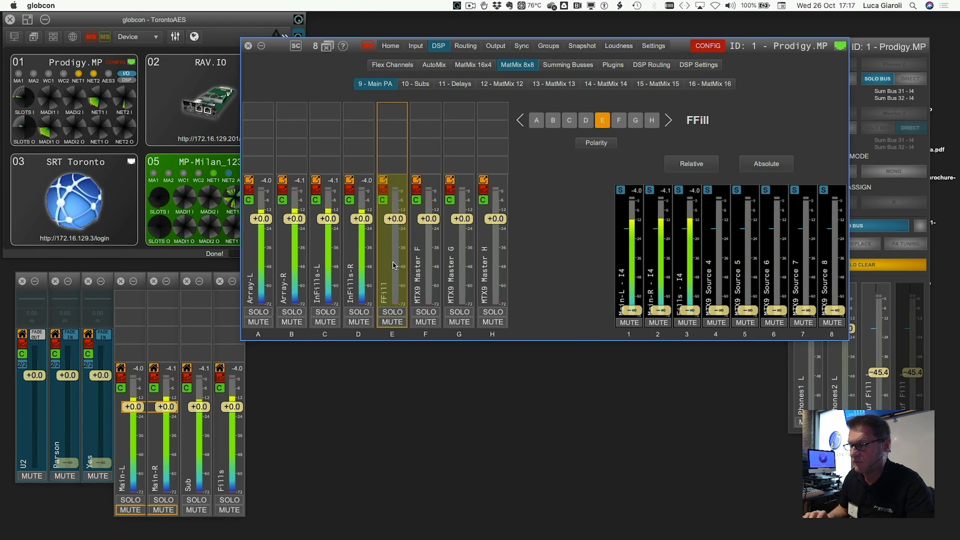
left_click(680, 239)
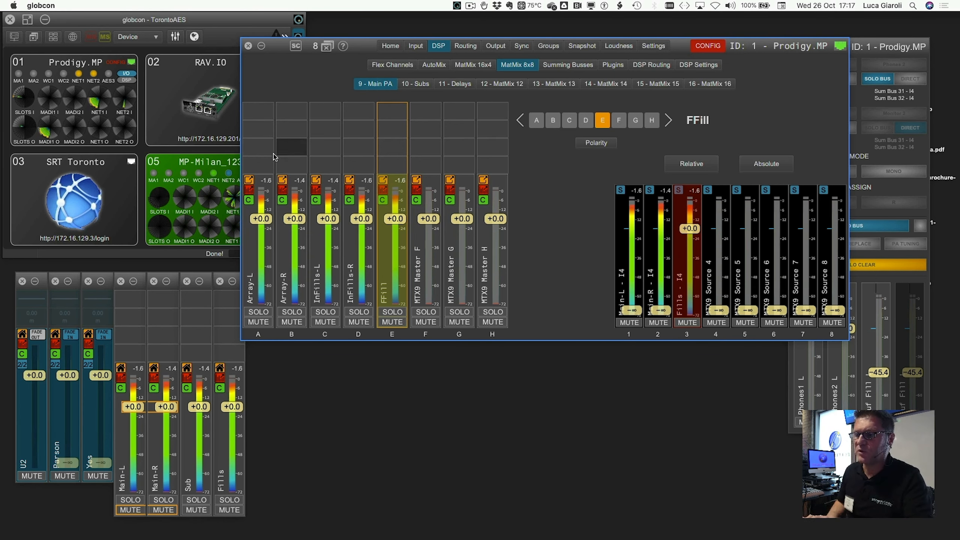
Insert a FIR Equalizer into the lowest insert slot of the Array-L and Array-R masters.
right_click(258, 163)
mouse_move(284, 169)
left_click(332, 173)
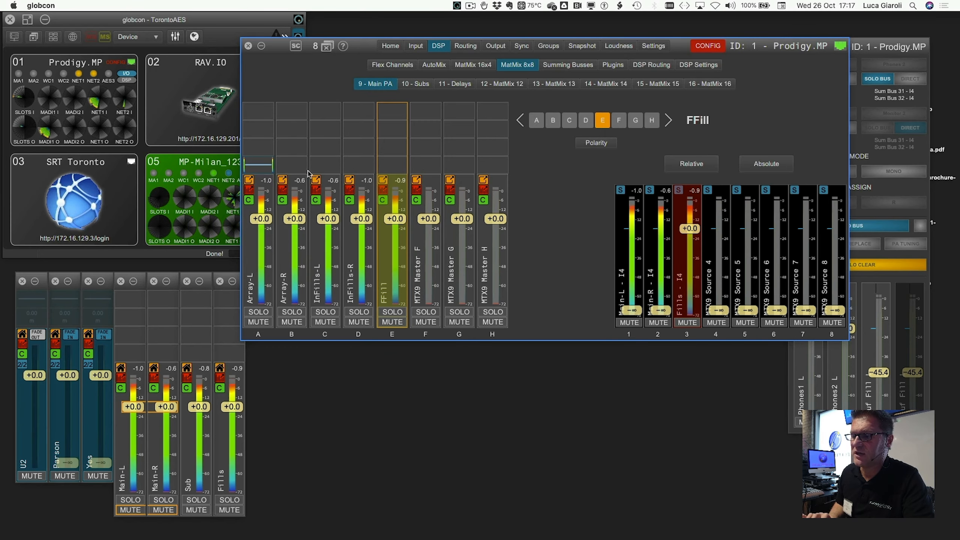
right_click(301, 172)
mouse_move(339, 177)
left_click(369, 181)
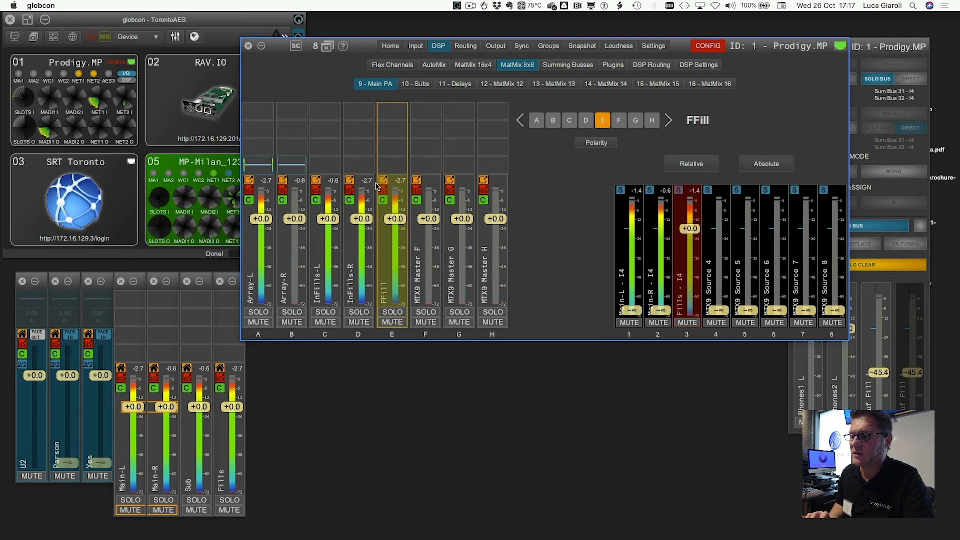
Insert a FIR Equalizer into the lowest insert slot of the InFills-L, InFills-R and FFill masters.
right_click(339, 163)
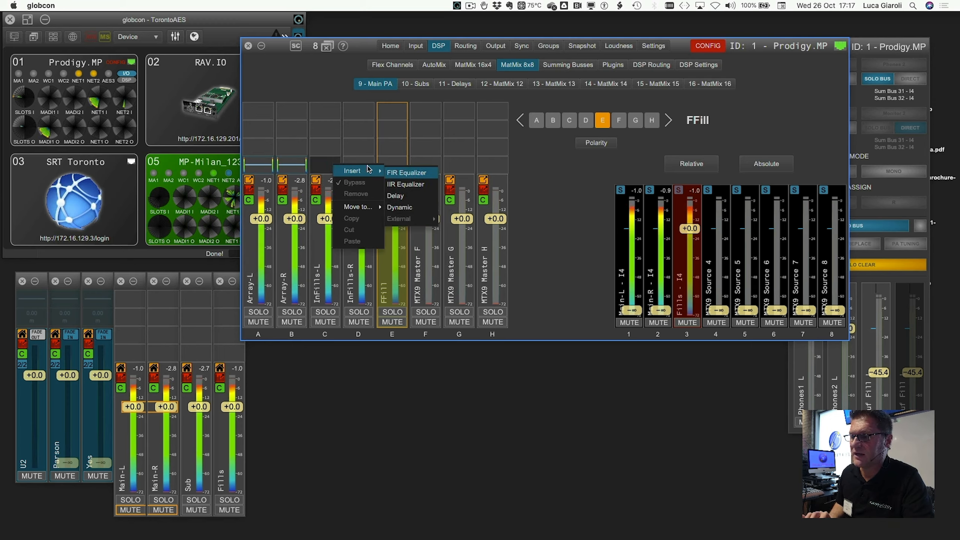
left_click(394, 174)
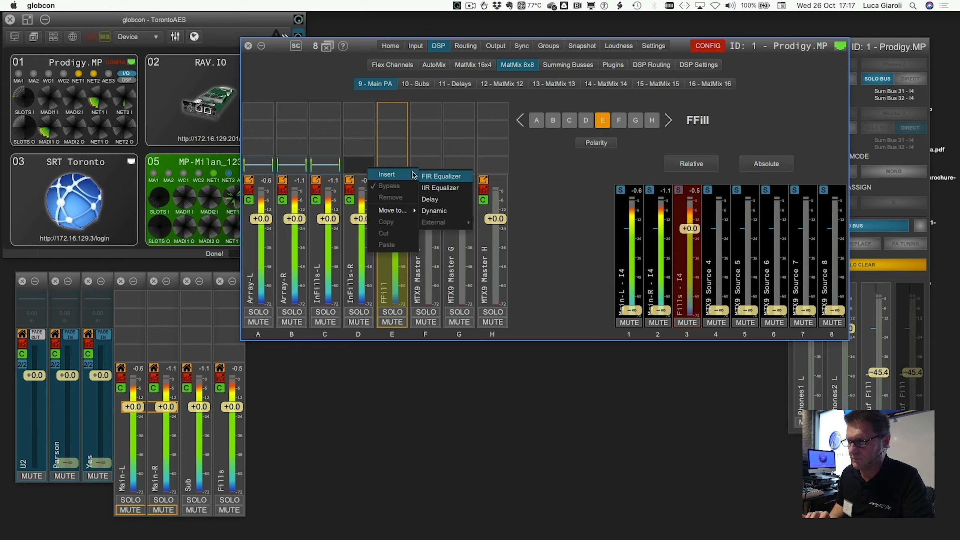
left_click(428, 179)
right_click(390, 168)
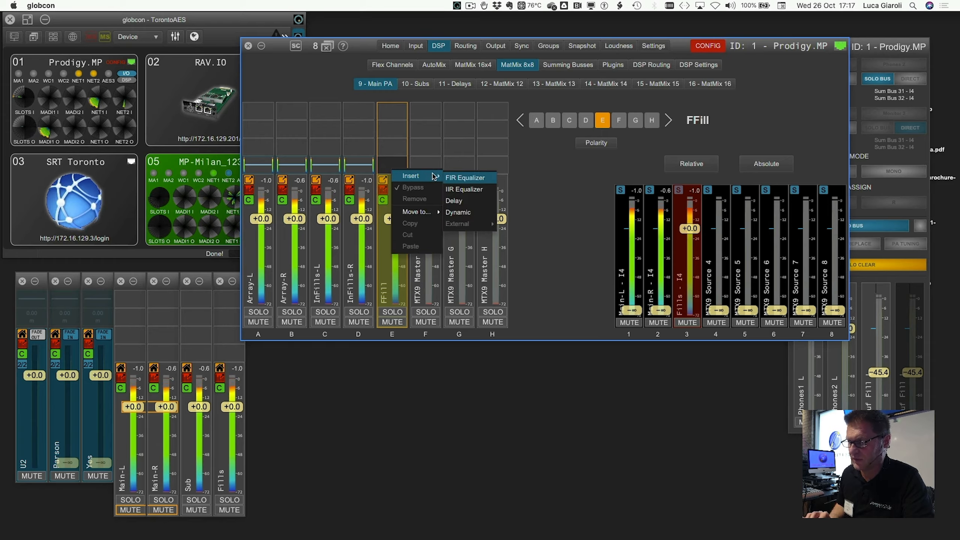
left_click(463, 177)
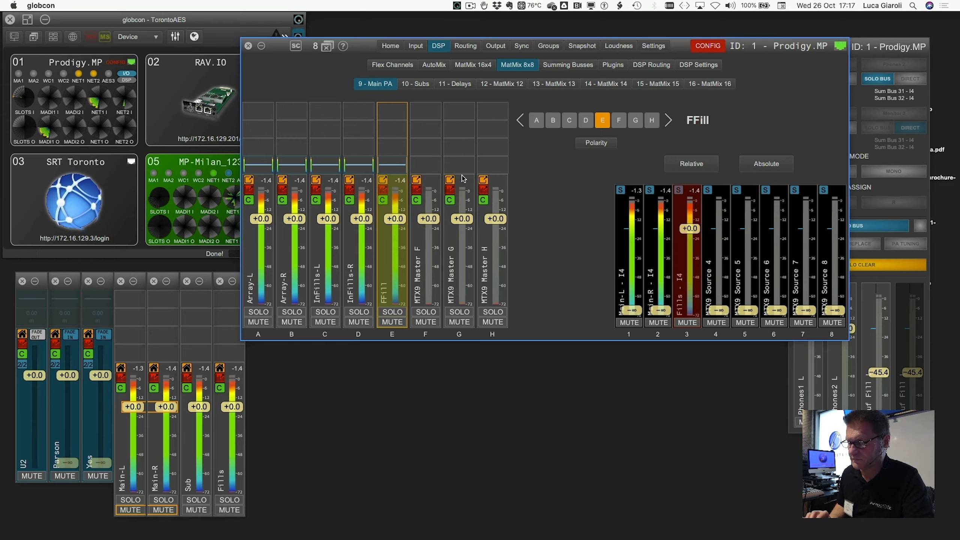
Insert a Delay into the slot above the FIR Equalizer on the Array-L and Array-R masters.
right_click(256, 148)
mouse_move(276, 152)
left_click(318, 177)
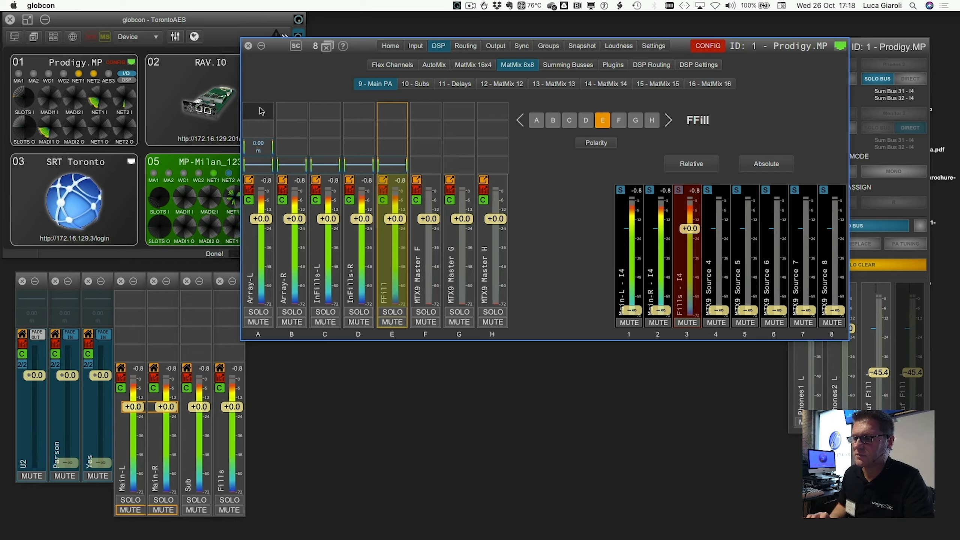
right_click(288, 146)
mouse_move(308, 150)
left_click(349, 176)
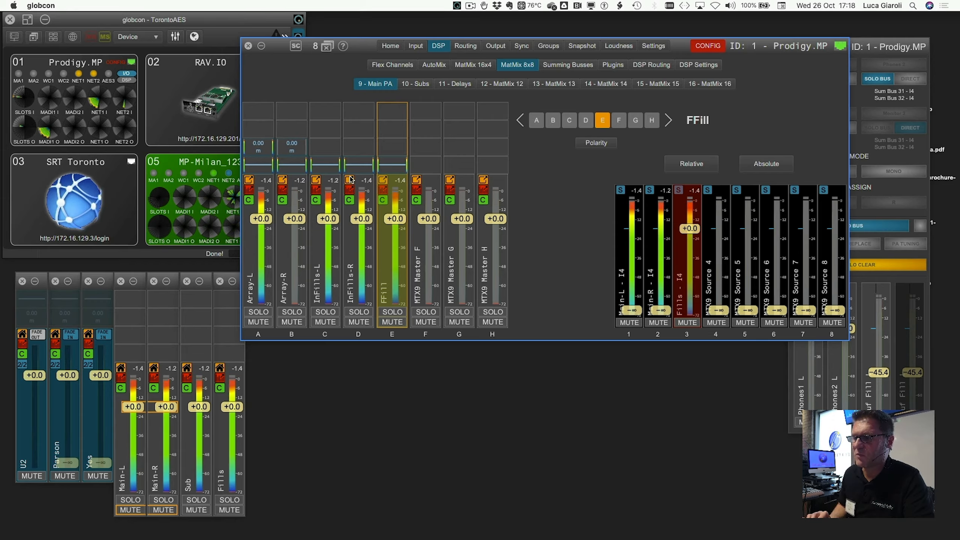
Insert a Delay above the FIR Equalizer on the InFills-L, InFills-R and FFill masters.
right_click(320, 146)
mouse_move(344, 149)
left_click(383, 176)
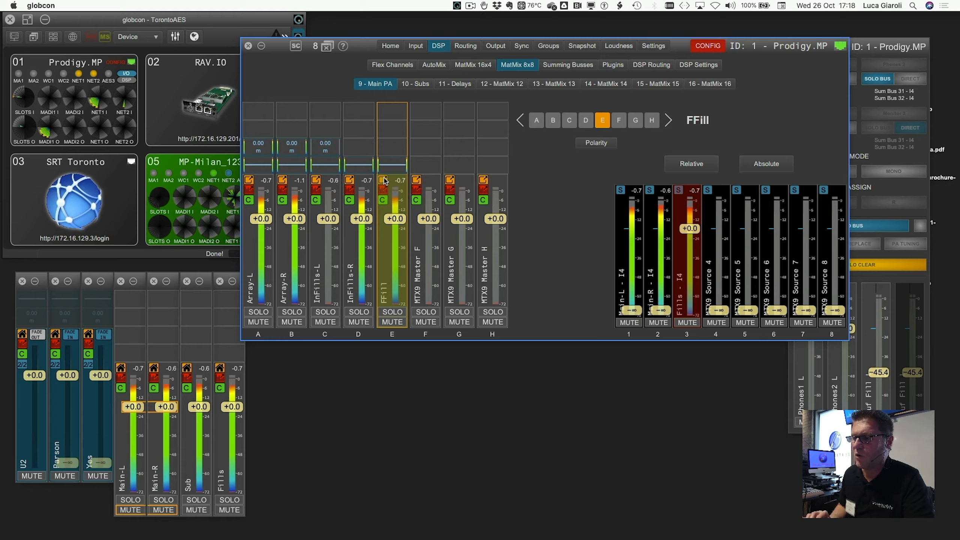
right_click(355, 149)
mouse_move(395, 155)
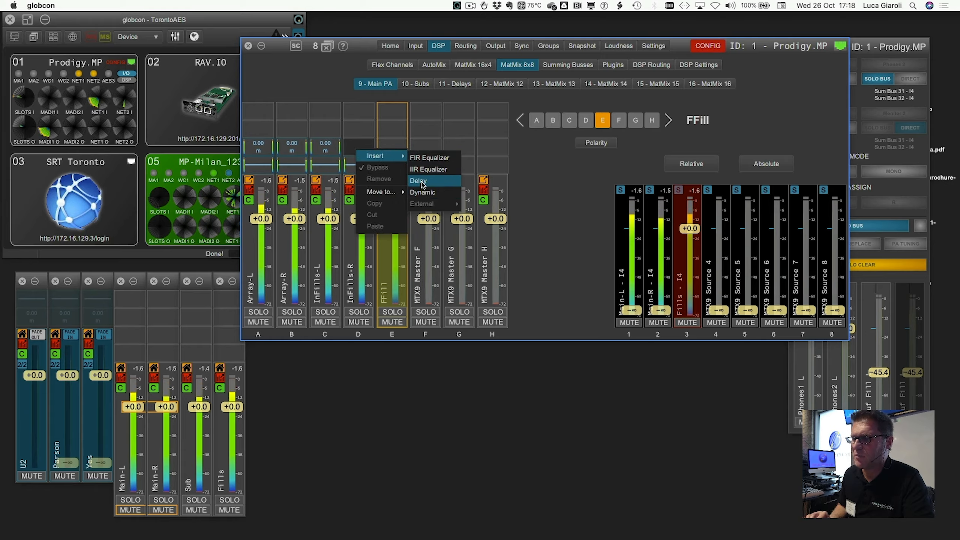
left_click(422, 183)
right_click(387, 148)
mouse_move(413, 153)
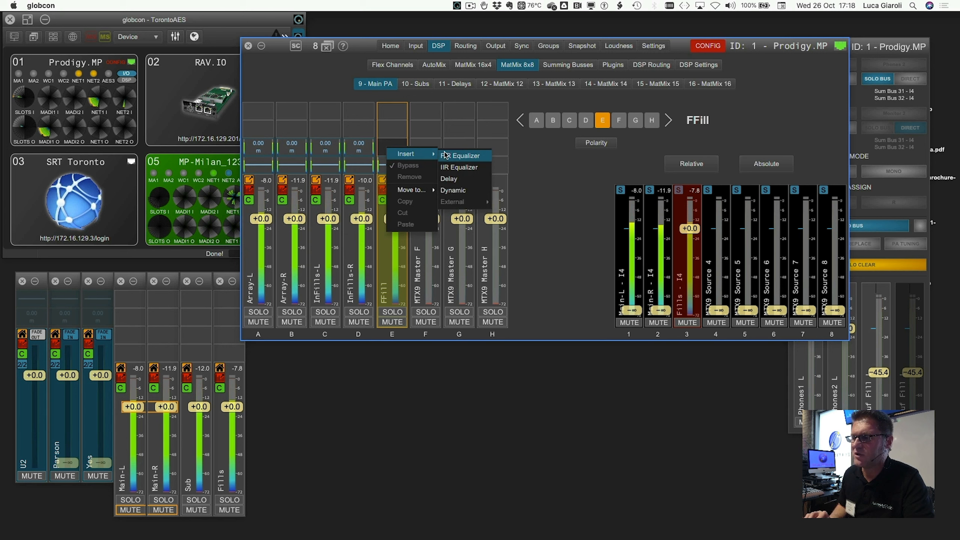
left_click(452, 179)
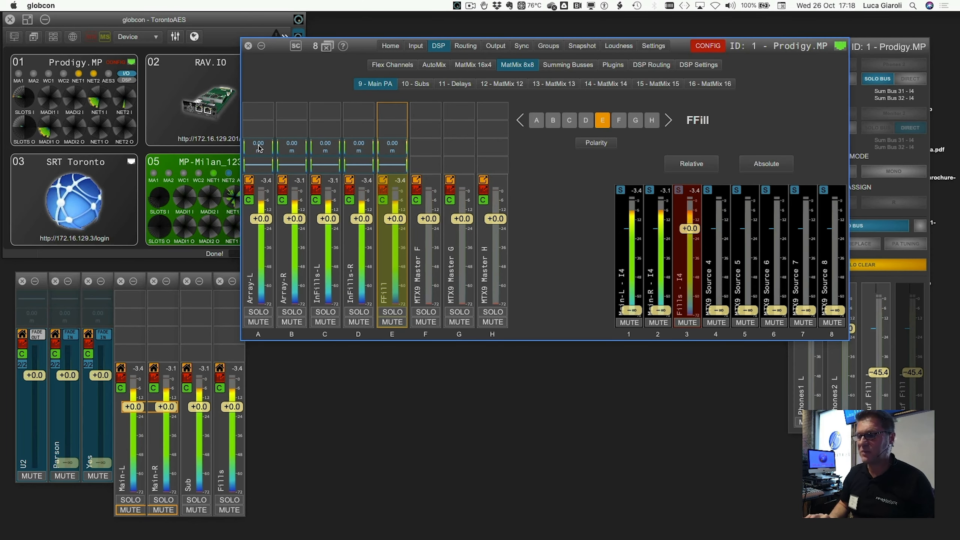
Examine the equalizer curve and filters on the first flex channel, close it, and return to the Main PA matrix mixer.
left_click(393, 64)
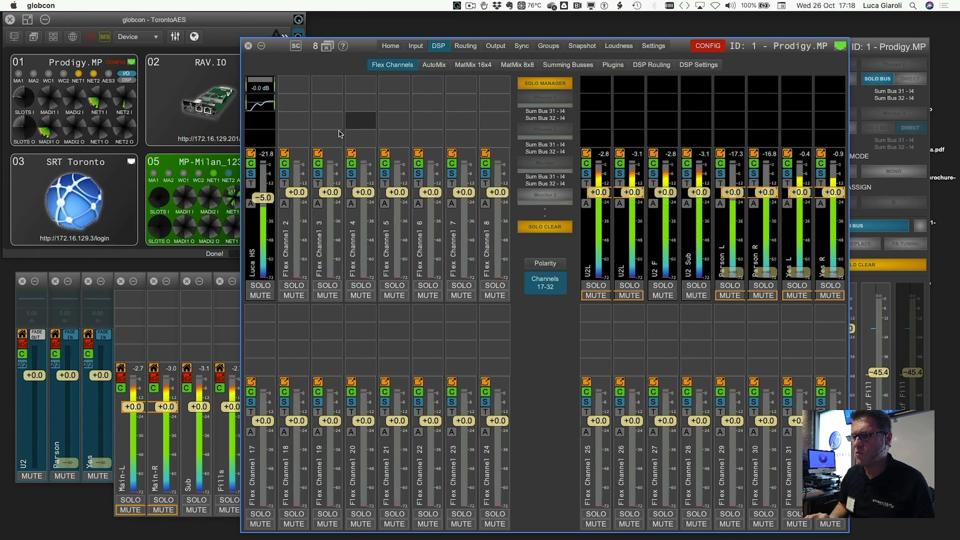
left_click(261, 113)
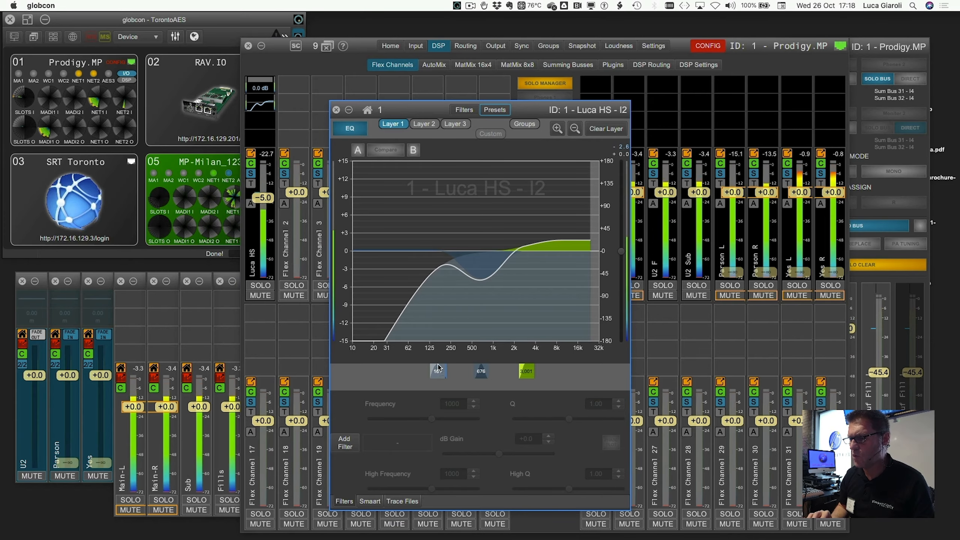
left_click(437, 280)
left_click_drag(436, 280, 451, 281)
left_click(335, 110)
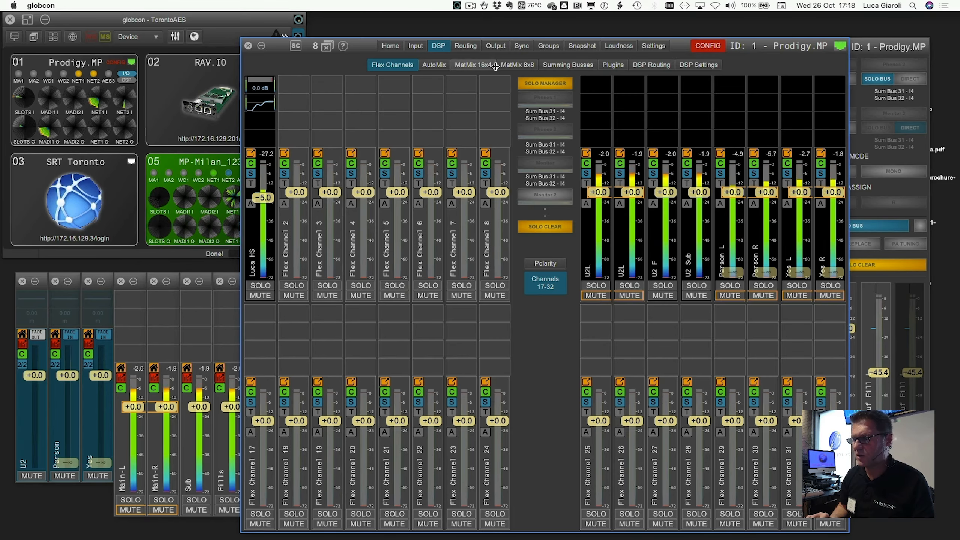
left_click(517, 64)
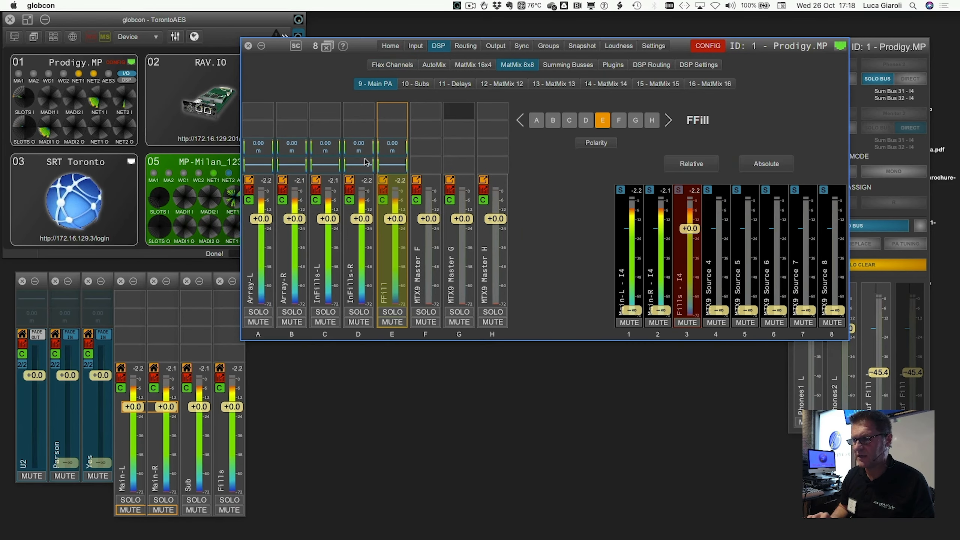
Move the Array-L master's delay to Insert Point 3 and insert an IIR Equalizer in the freed slot.
right_click(260, 150)
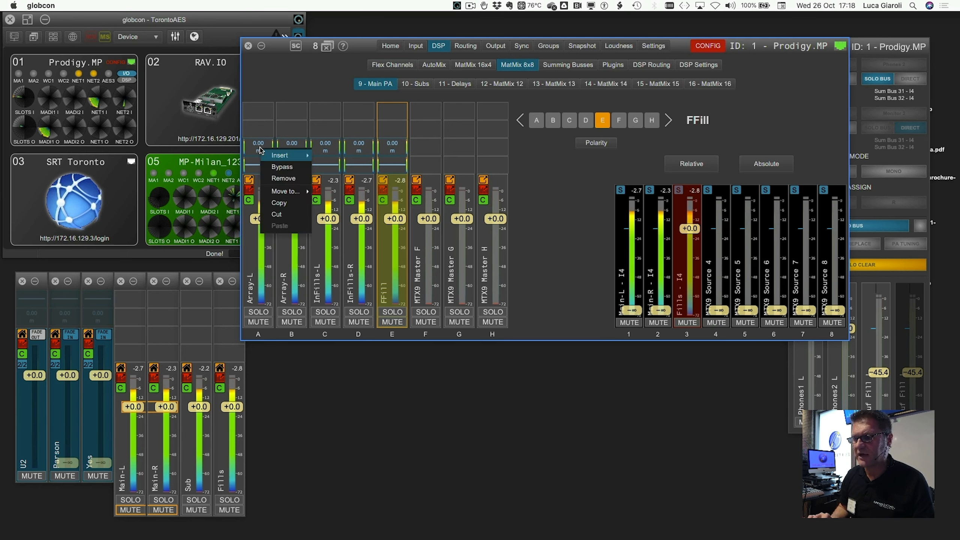
mouse_move(287, 191)
left_click(330, 202)
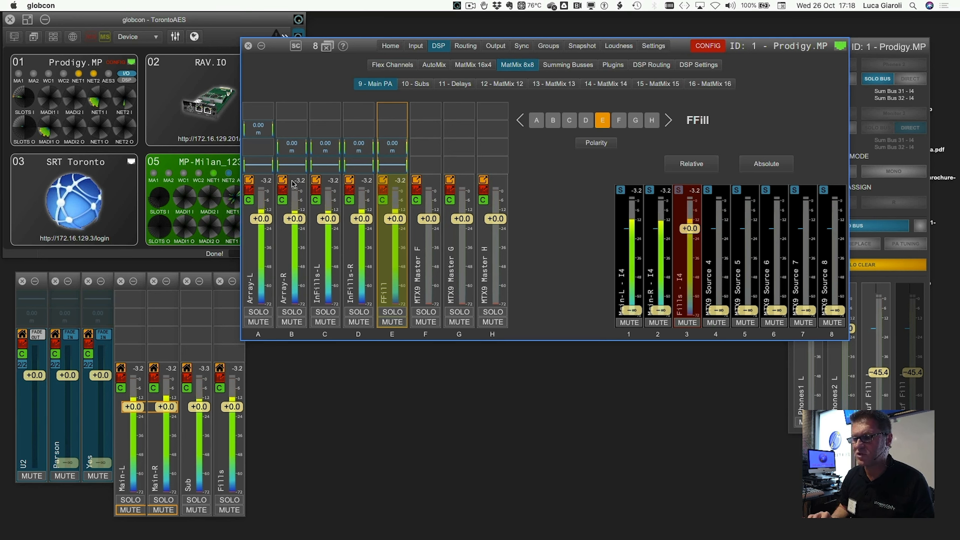
right_click(256, 153)
mouse_move(281, 158)
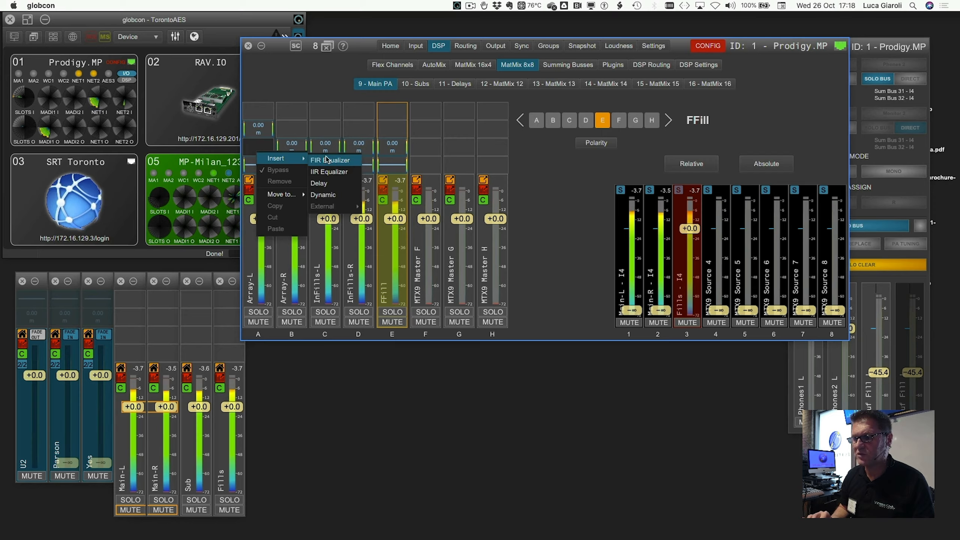
left_click(328, 183)
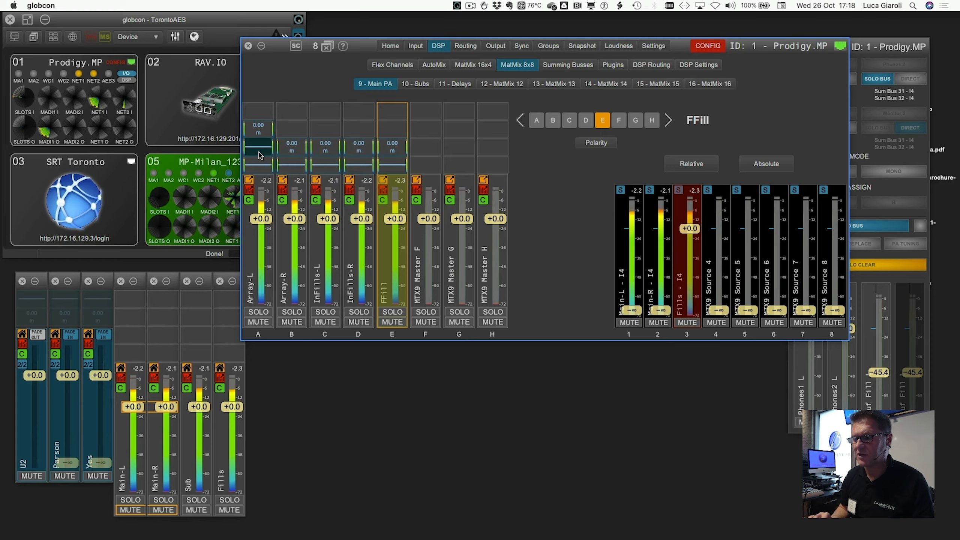
Move the Array-R master's delay to Insert Point 3 and insert an IIR Equalizer in the freed slot.
right_click(295, 152)
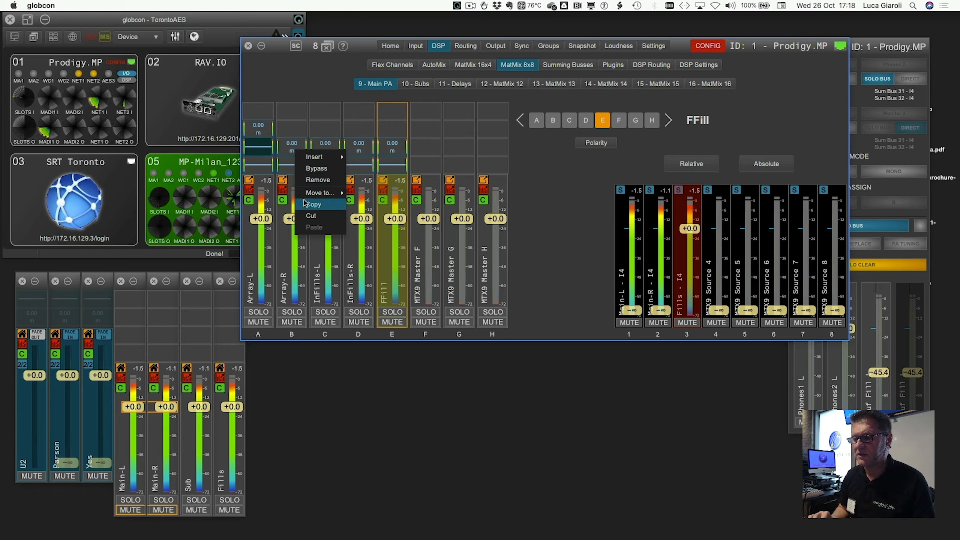
mouse_move(306, 192)
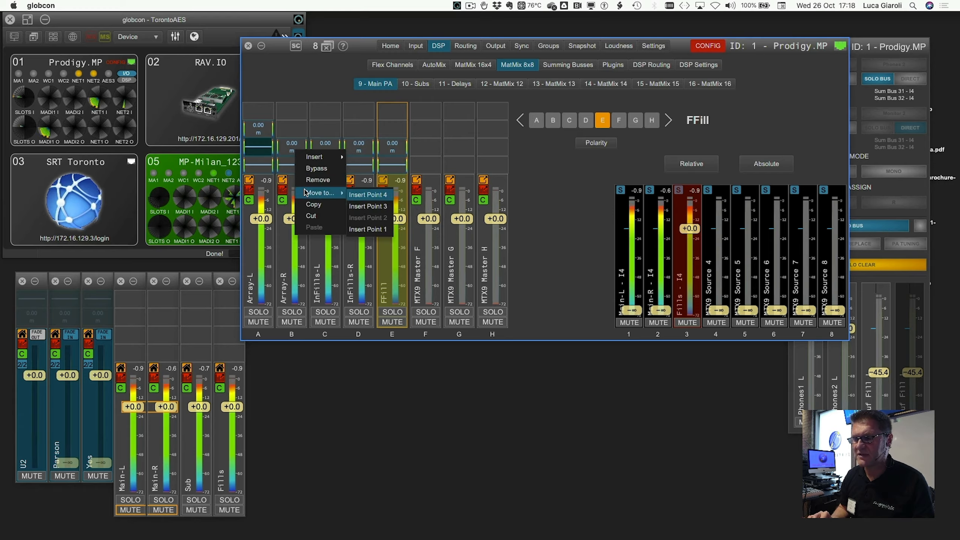
left_click(354, 206)
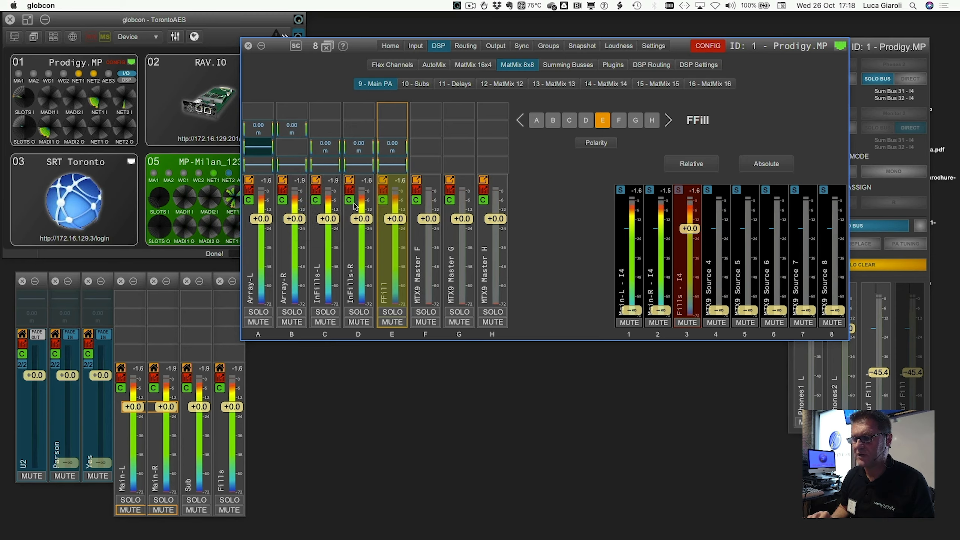
right_click(292, 151)
mouse_move(316, 156)
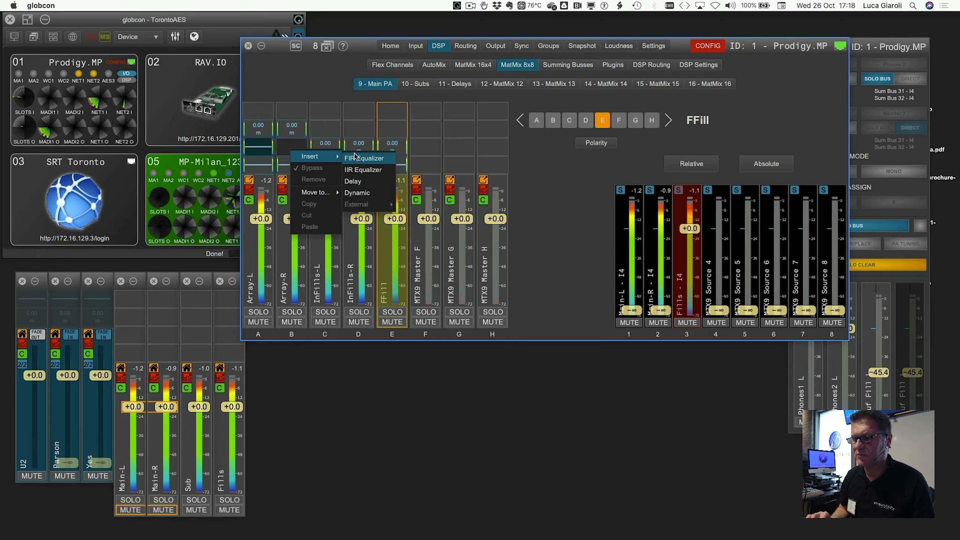
left_click(357, 170)
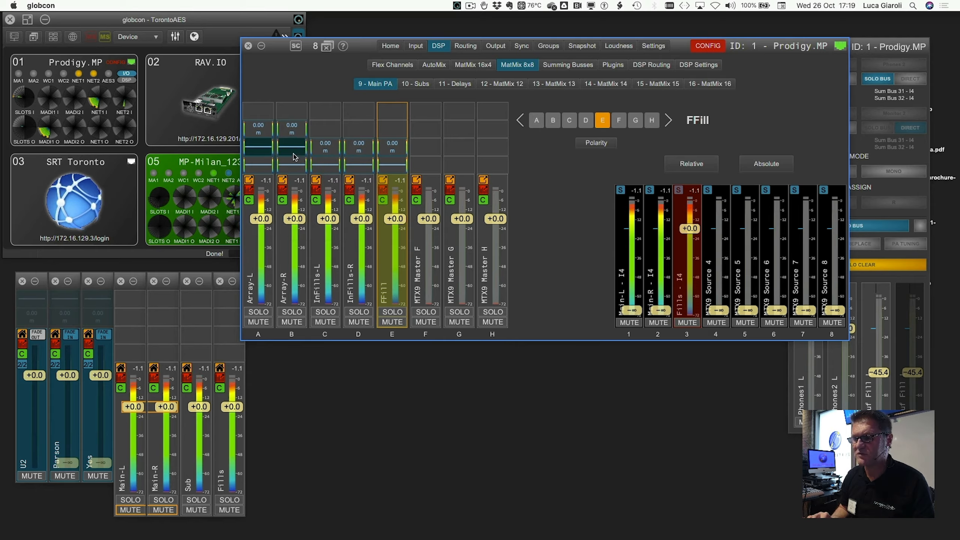
Open the Array-L FIR Equalizer and add a Low Shelf at 53 Hz, -5.0 dB and a Symmetric filter at 184 Hz, -5.8 dB.
left_click(261, 169)
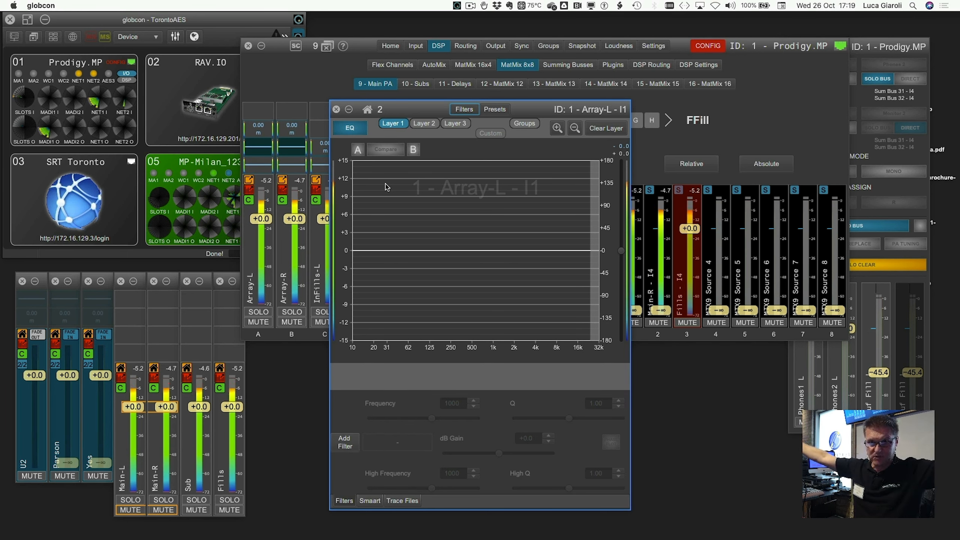
left_click(344, 442)
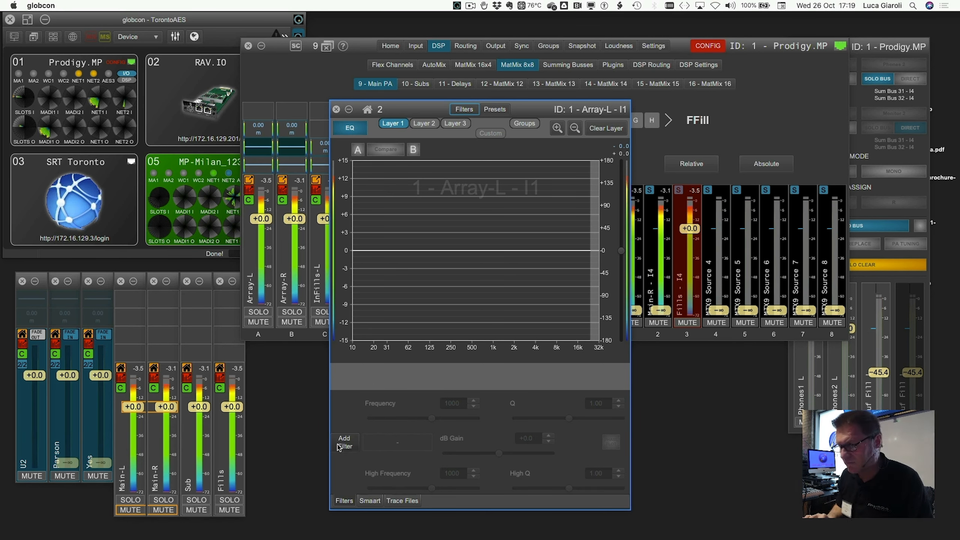
left_click_drag(389, 386, 407, 282)
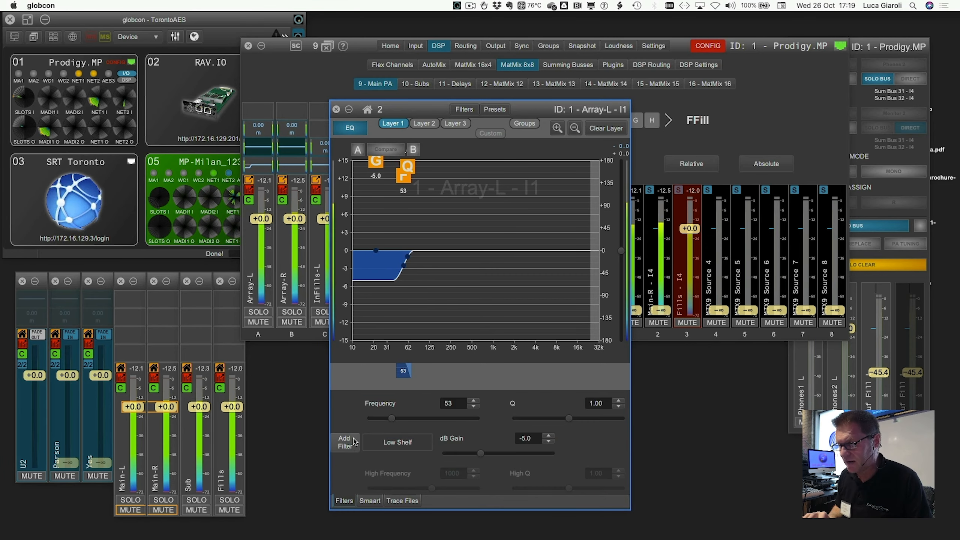
left_click_drag(449, 408, 442, 284)
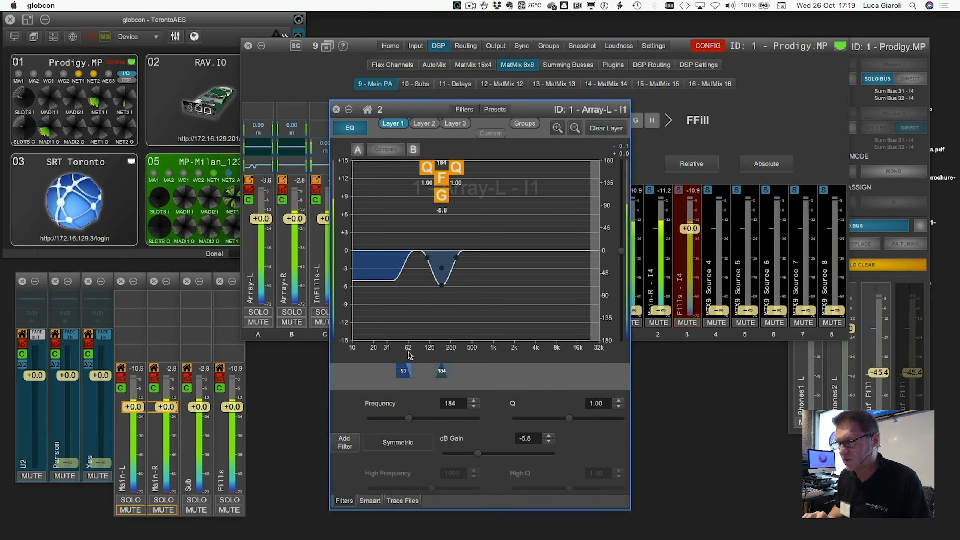
Add two more Symmetric filters to the Array-L equalizer, at 469 Hz with +2.2 dB and 1182 Hz with +2.8 dB.
left_click_drag(432, 408, 470, 242)
left_click(350, 438)
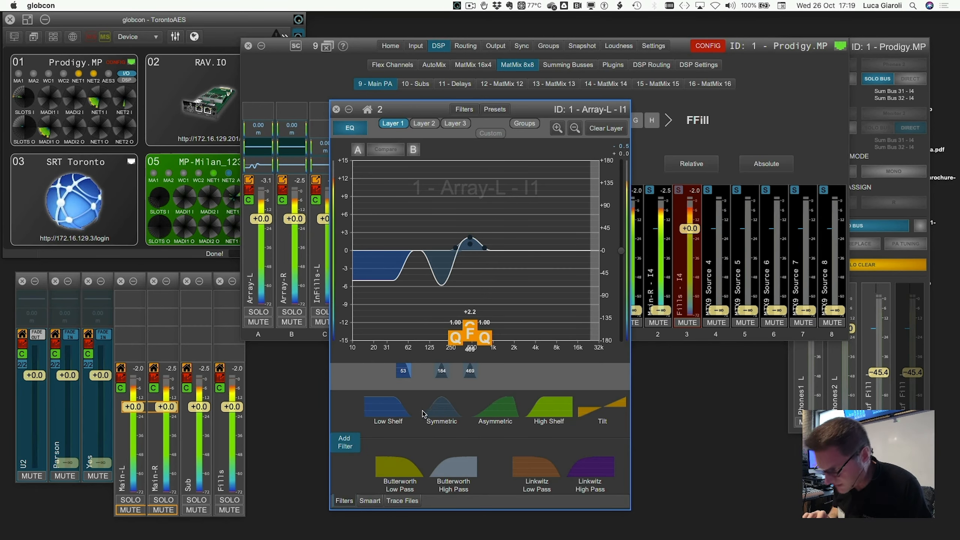
left_click_drag(440, 409, 487, 261)
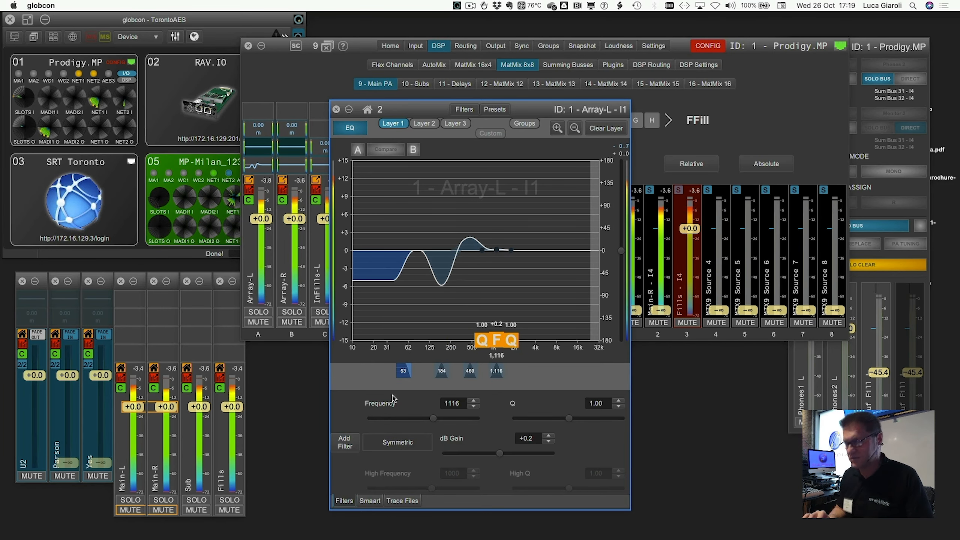
scroll(452, 330, "up", 5)
Add an Asymmetric filter from 1409 to 4226 Hz at -4.2 dB and a High Shelf at 8223 Hz, +3.3 dB.
left_click(356, 441)
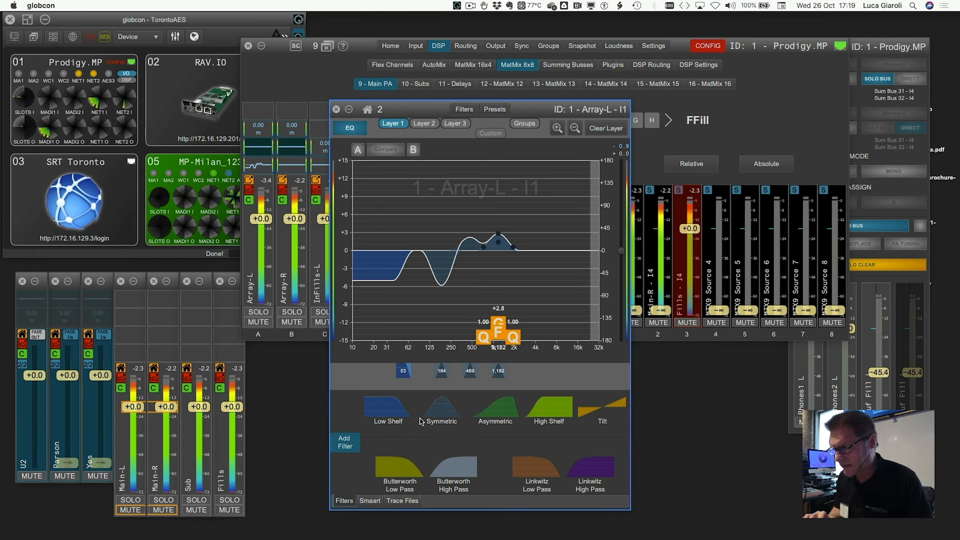
left_click_drag(498, 406, 520, 275)
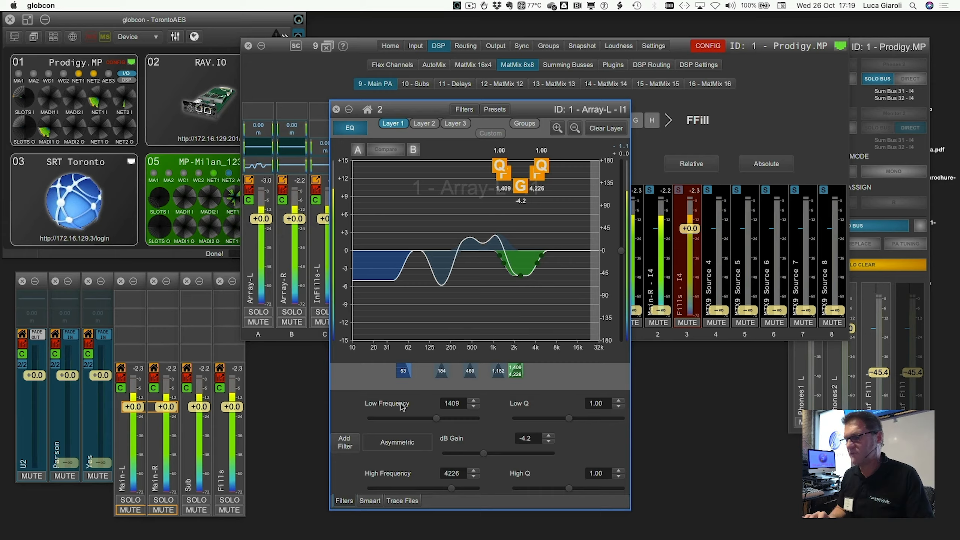
left_click(357, 442)
left_click_drag(549, 407, 558, 230)
Add a Tilt filter to the Array-L equalizer and vary its slope, ending at 431 Hz with a Q of -0.59.
left_click(345, 440)
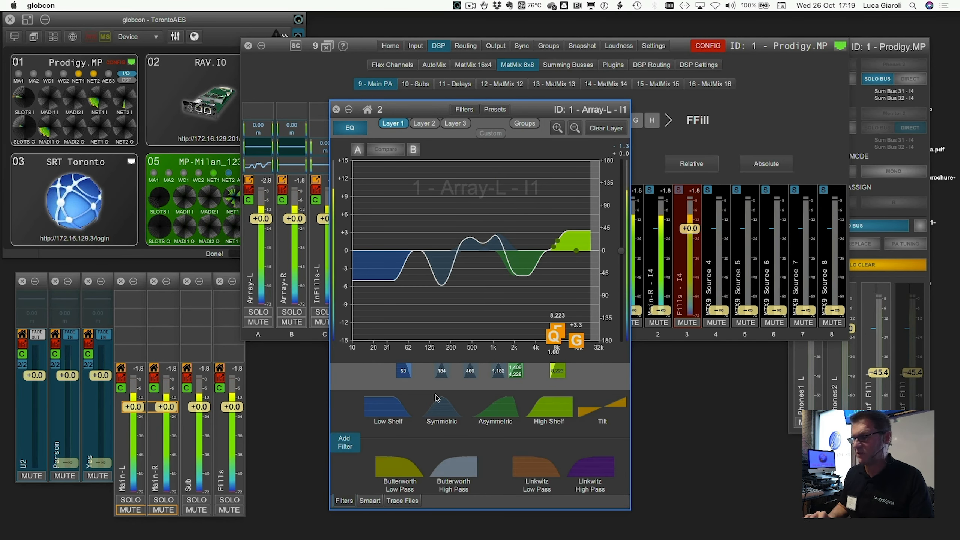
left_click_drag(595, 411, 472, 302)
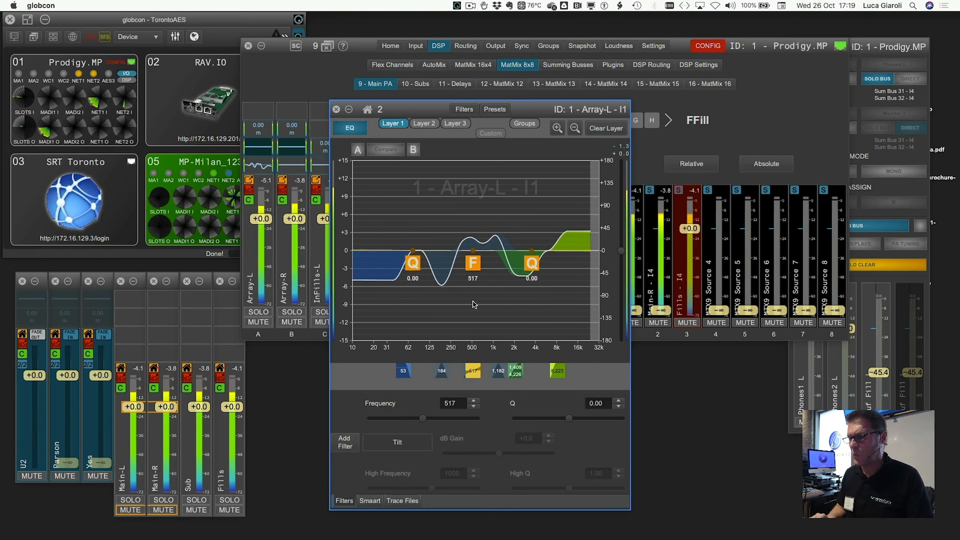
scroll(473, 302, "up", 5)
scroll(472, 301, "down", 8)
scroll(472, 302, "up", 8)
scroll(473, 301, "down", 6)
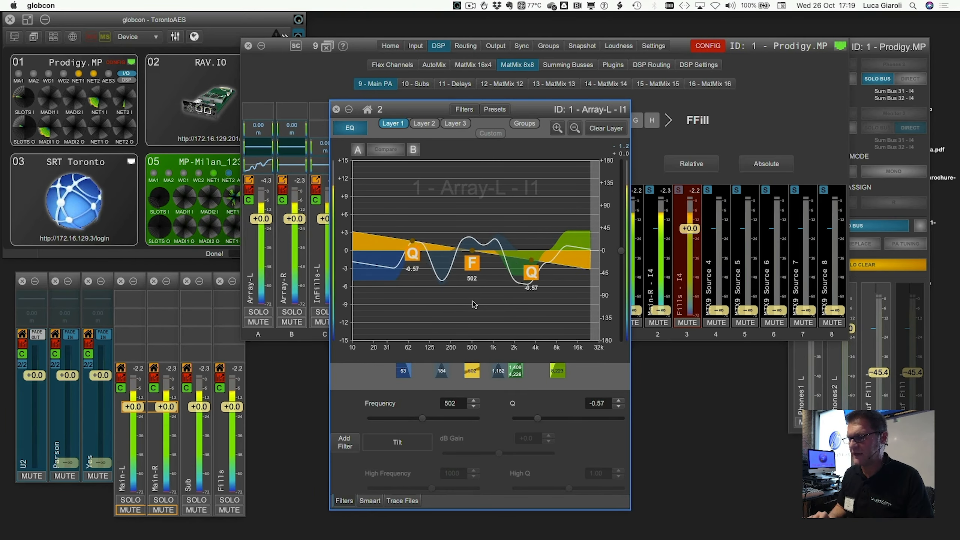
scroll(473, 302, "up", 6)
scroll(472, 302, "down", 7)
scroll(472, 302, "up", 7)
scroll(472, 302, "down", 8)
scroll(472, 301, "up", 6)
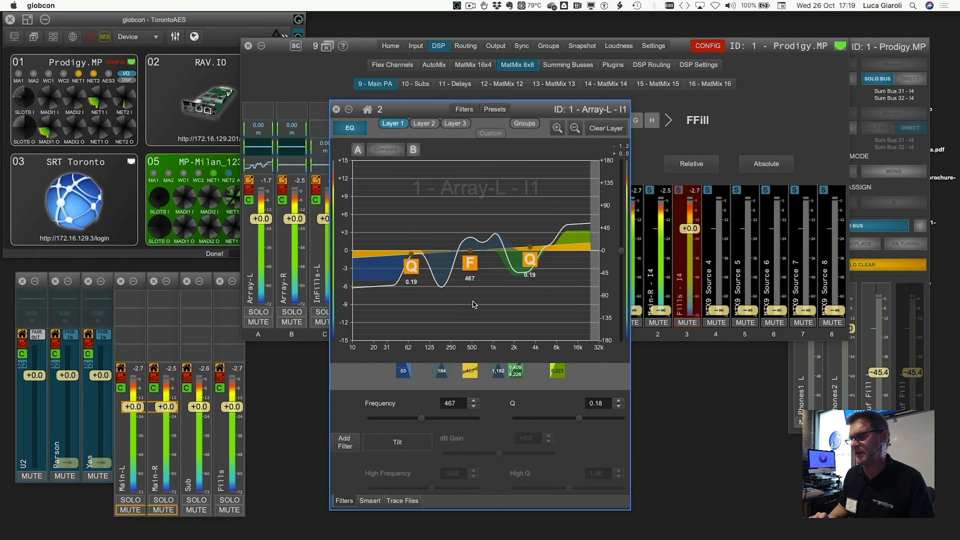
scroll(472, 301, "down", 4)
scroll(472, 302, "up", 4)
scroll(474, 305, "down", 4)
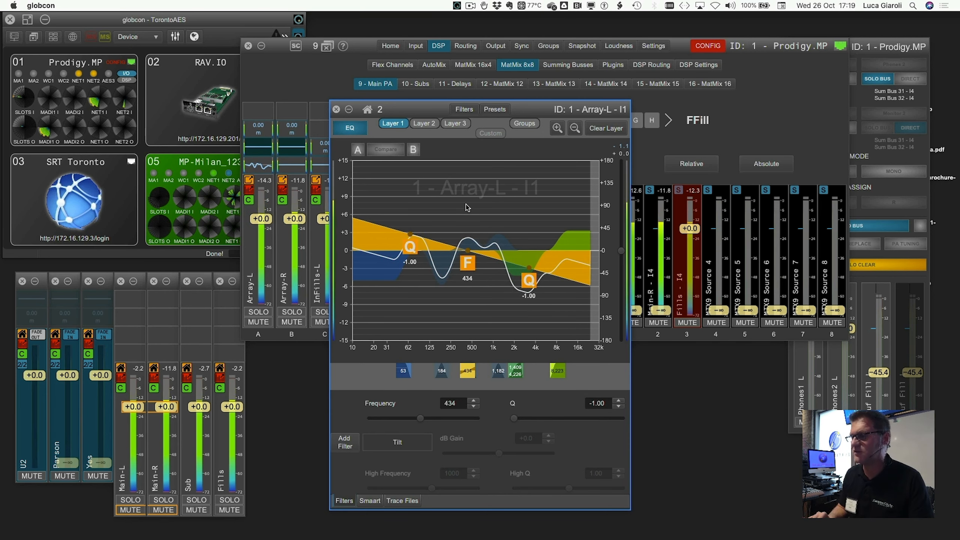
scroll(468, 207, "up", 2)
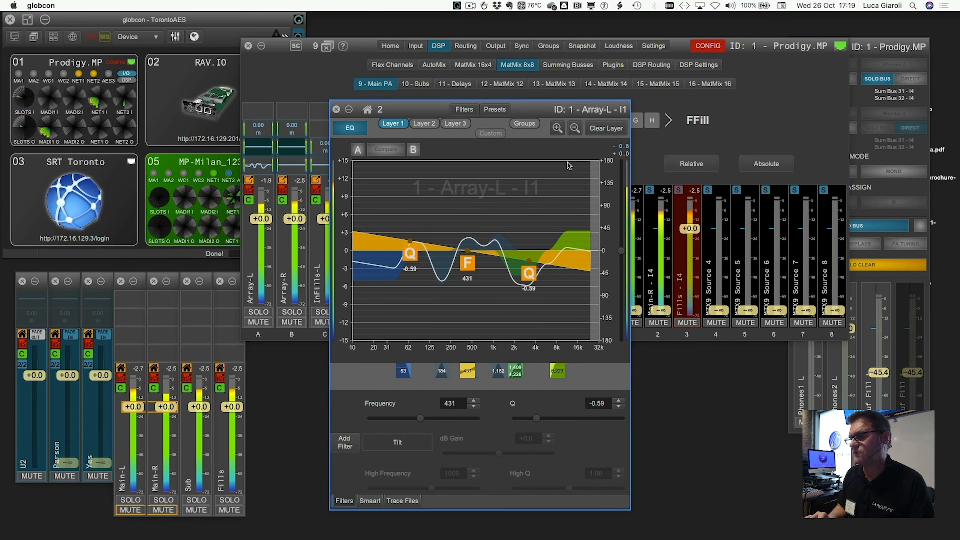
Clear all filters from Layer 1 of the Array-L equalizer and close the equalizer window.
left_click(606, 128)
left_click(557, 319)
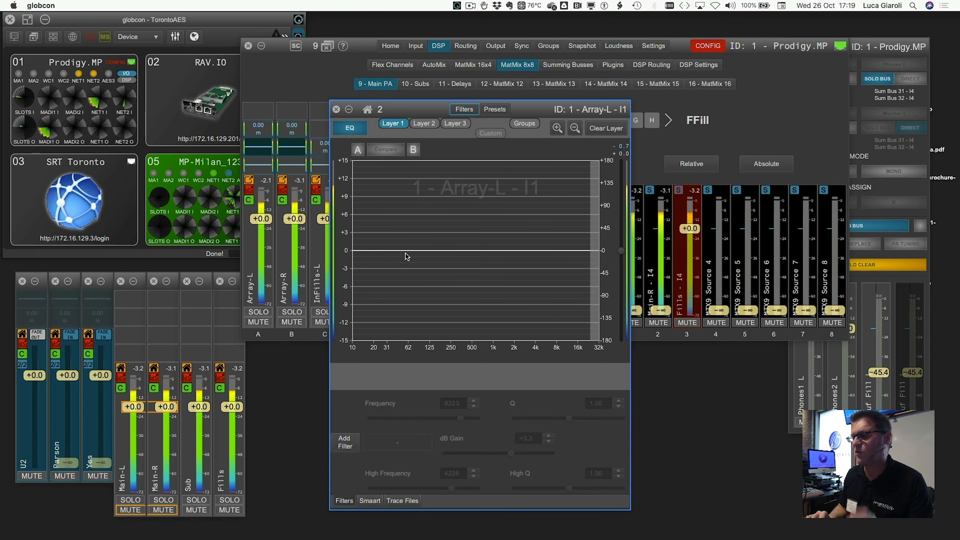
left_click(336, 109)
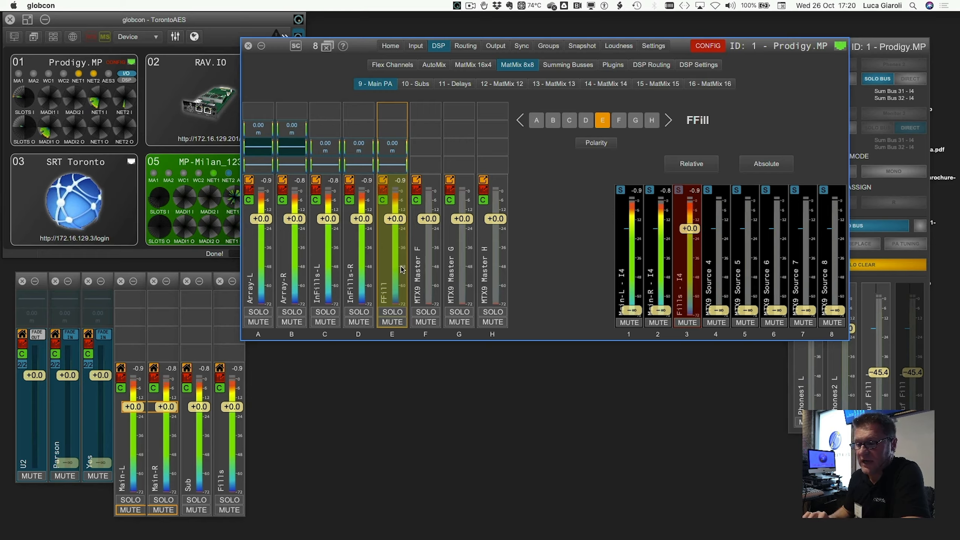
Fade out the U2 group and lower the first flex channel's fader slightly.
left_click(38, 339)
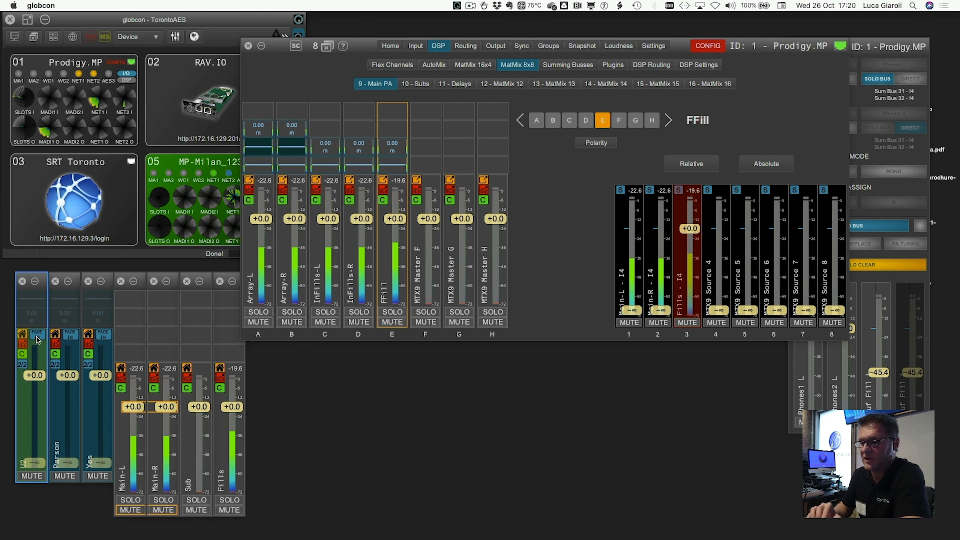
left_click(383, 63)
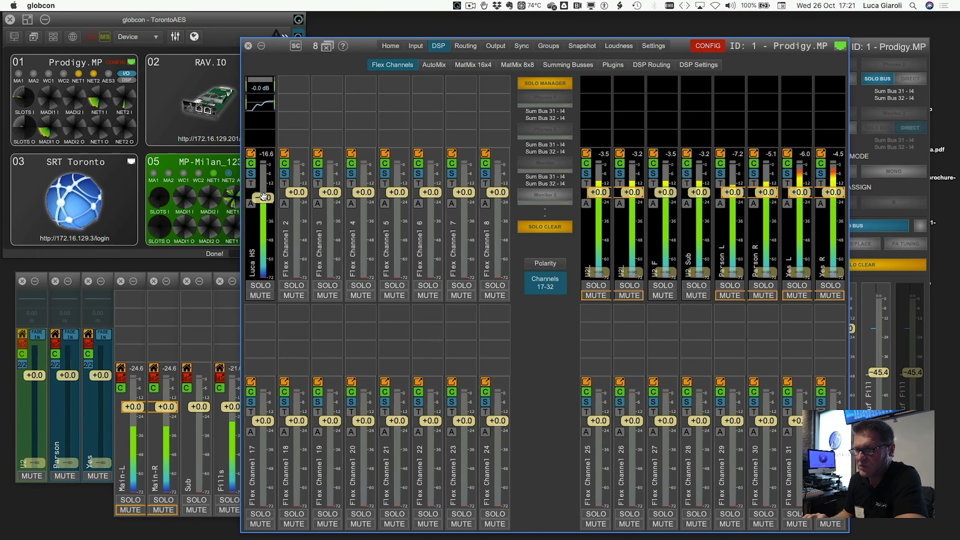
left_click_drag(263, 197, 263, 204)
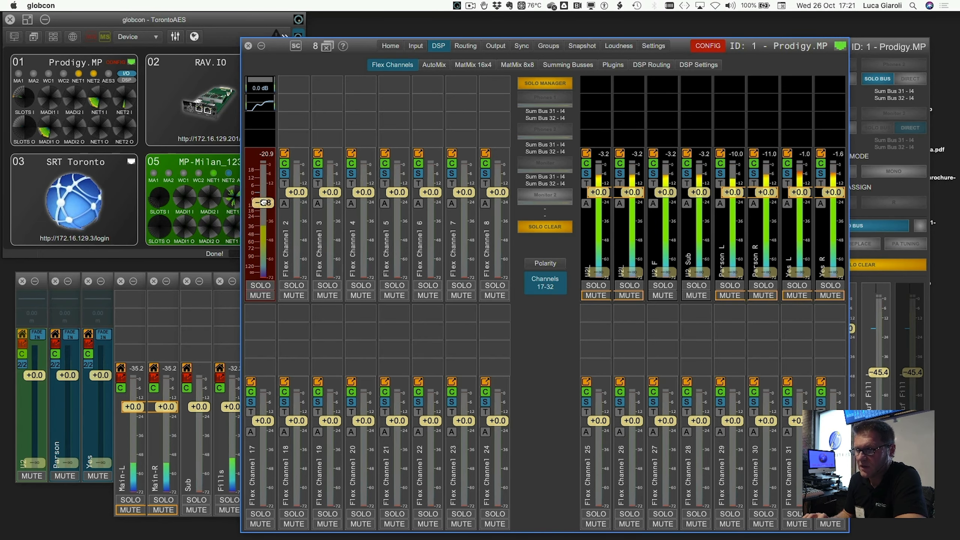
Display the Slot 2 output routing and locate the source patched to the Main L output.
left_click(465, 45)
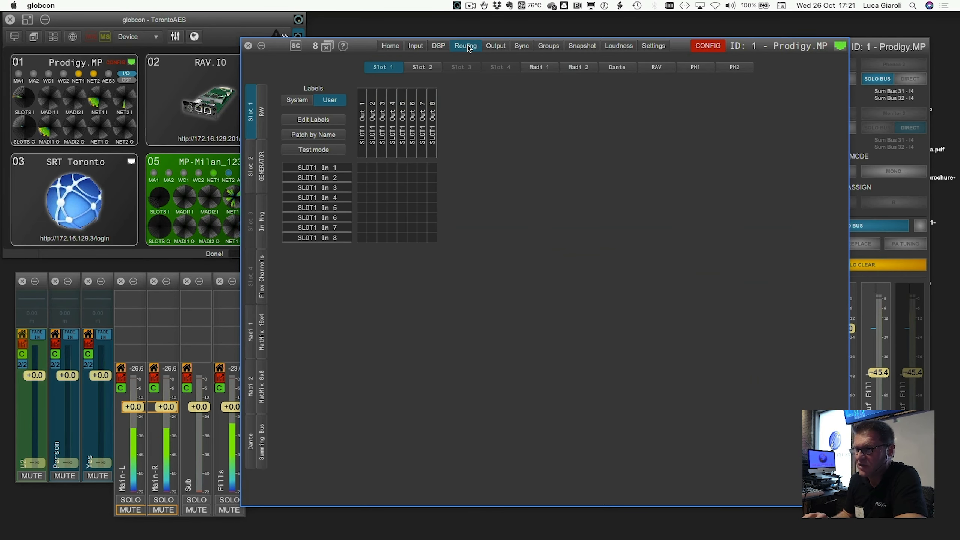
left_click(434, 67)
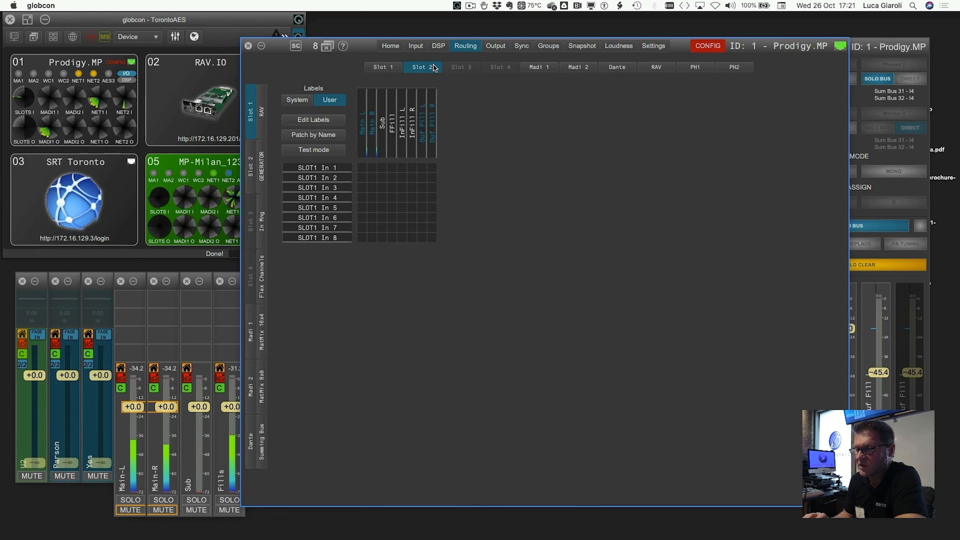
double_click(363, 126)
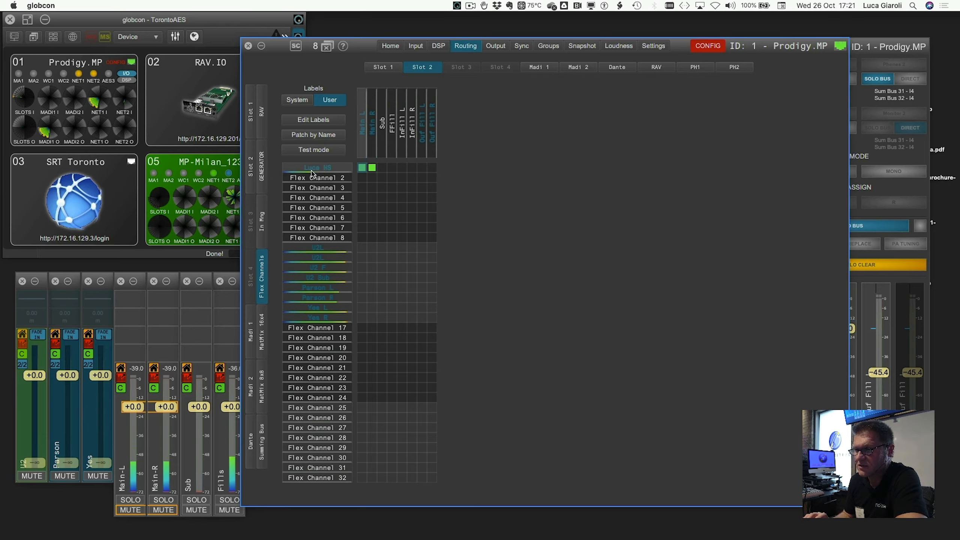
Patch the MatMix 8x8 masters to Slot 2: Array-L/R to Main L/R, FFill to FFill, and InFills-L/R to InFill L/R.
left_click(263, 378)
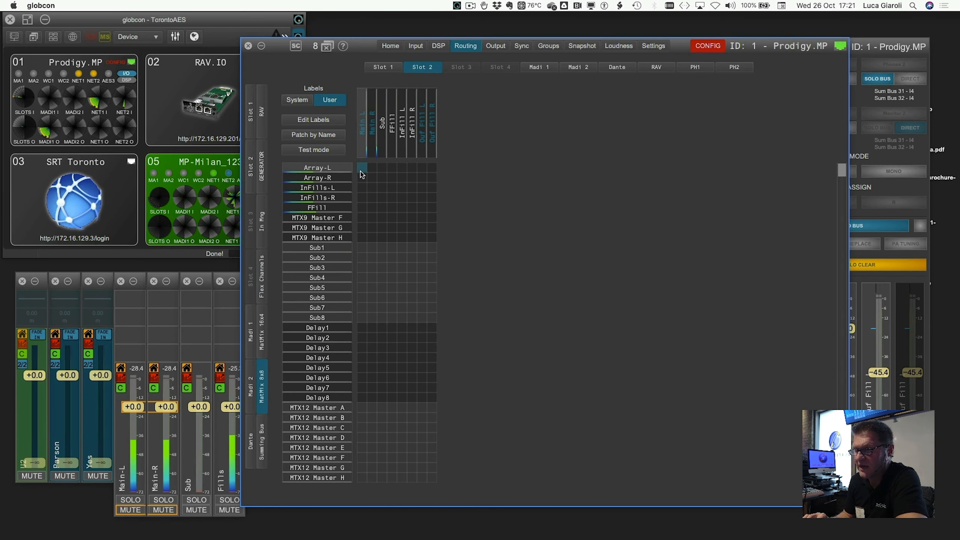
left_click(362, 169)
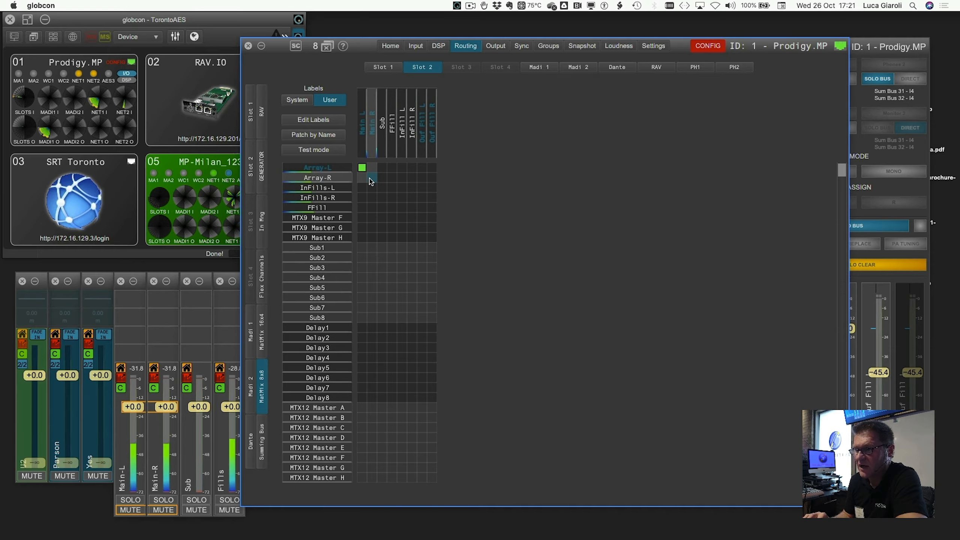
left_click(369, 179)
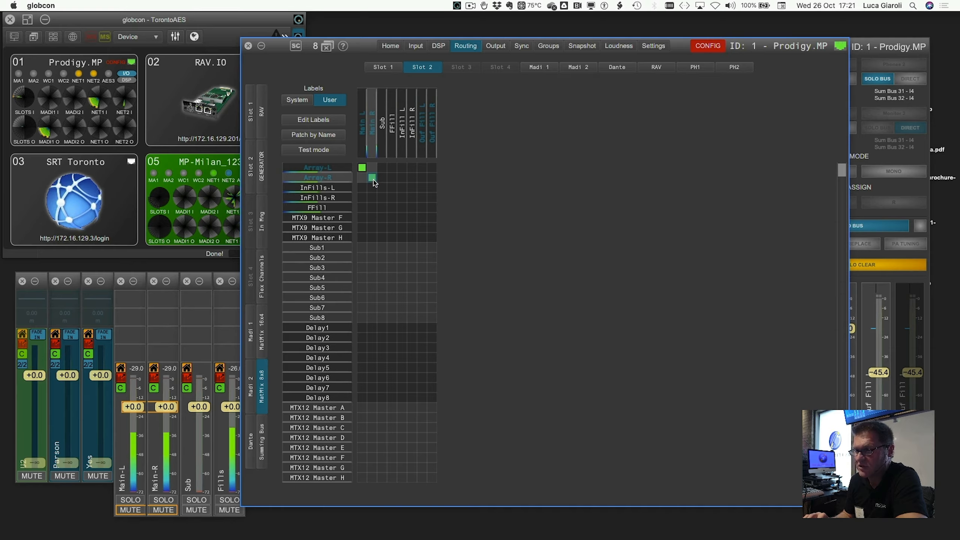
left_click(391, 208)
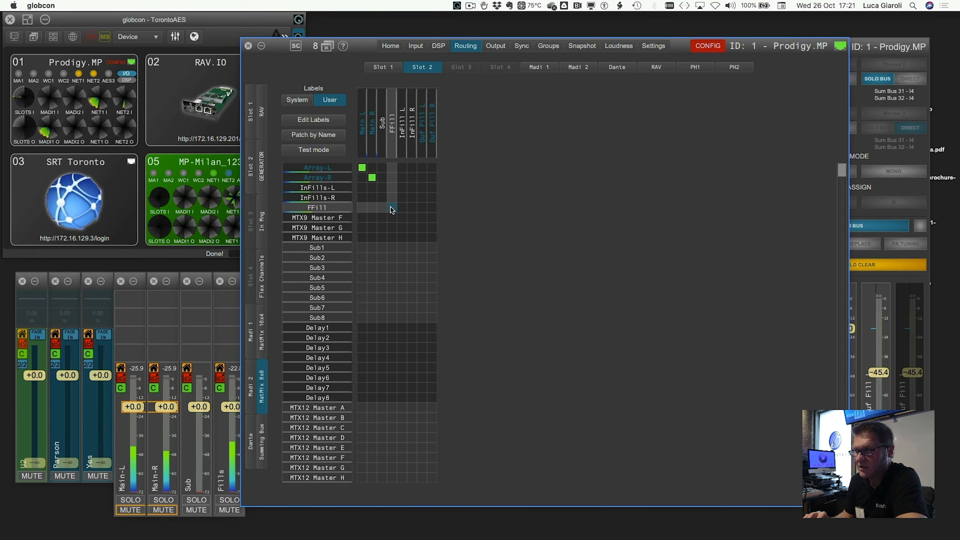
left_click(401, 188)
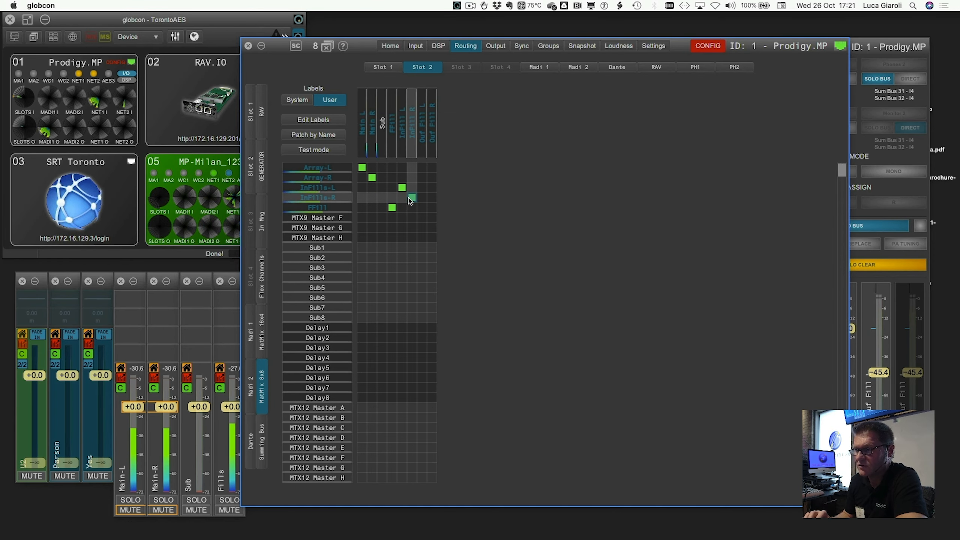
Return to the DSP flex channels and raise the first flex channel's fader to +0.0 dB.
left_click(439, 51)
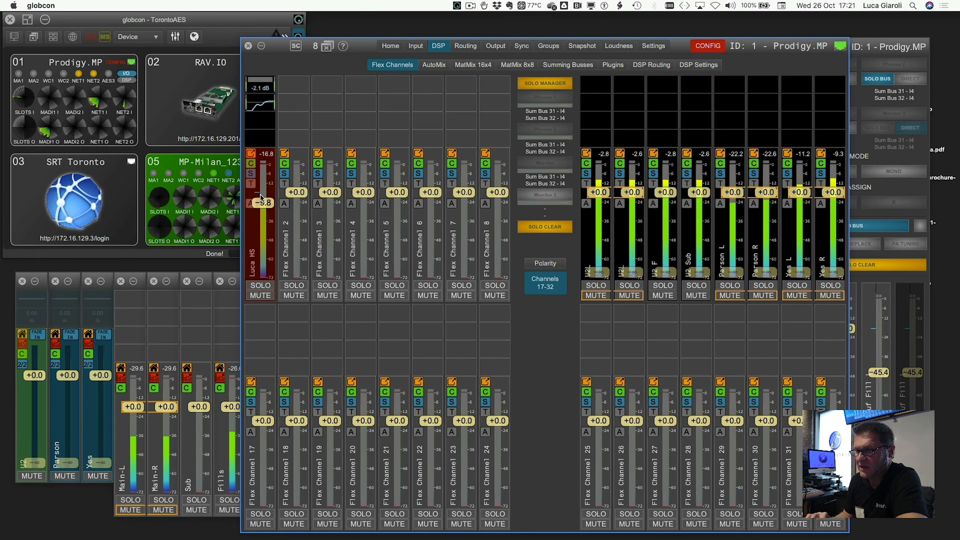
left_click_drag(260, 196, 261, 192)
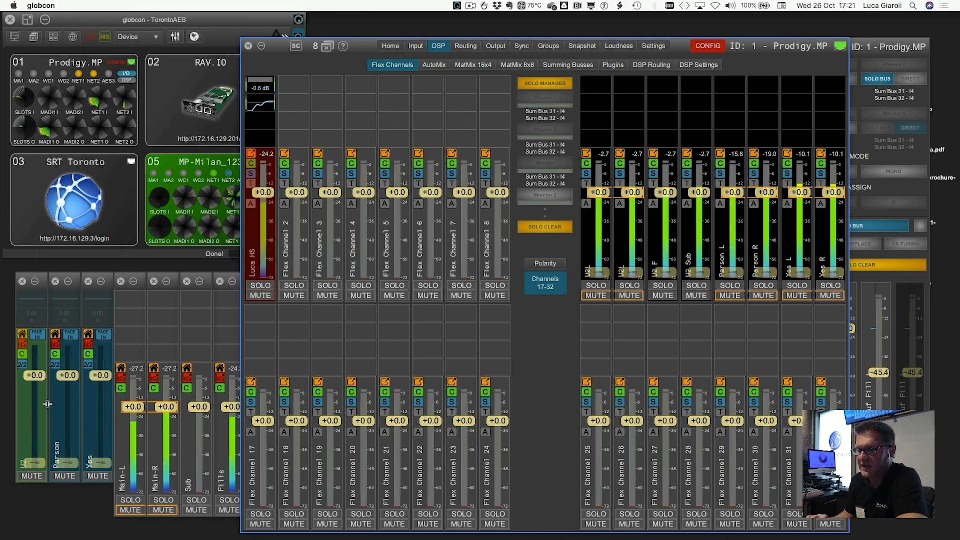
Fade in the U2 group and set the group faders to -31.0 for U2, -20.3 for Parson and -21.3 for Yes.
left_click_drag(35, 376, 35, 426)
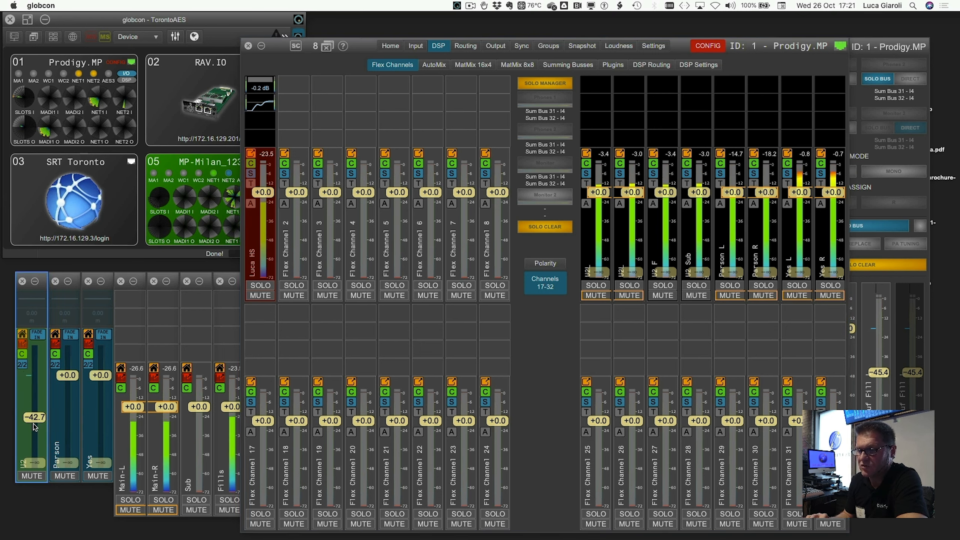
left_click(32, 334)
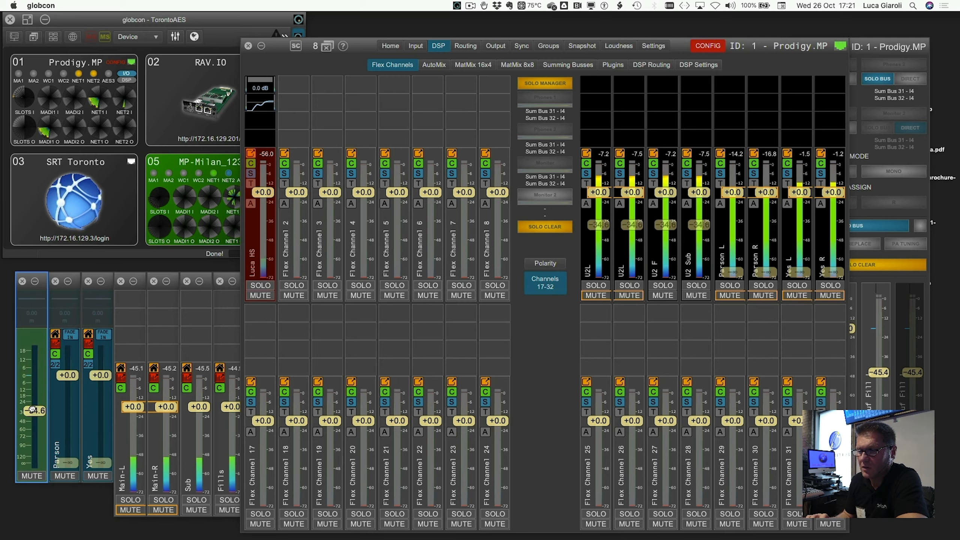
left_click_drag(32, 408, 32, 406)
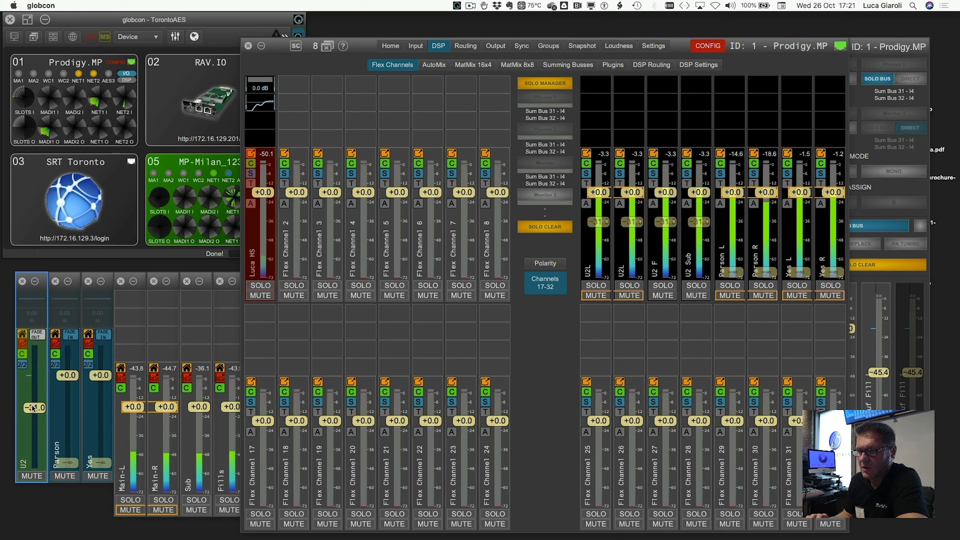
left_click(63, 461)
left_click_drag(67, 378, 102, 401)
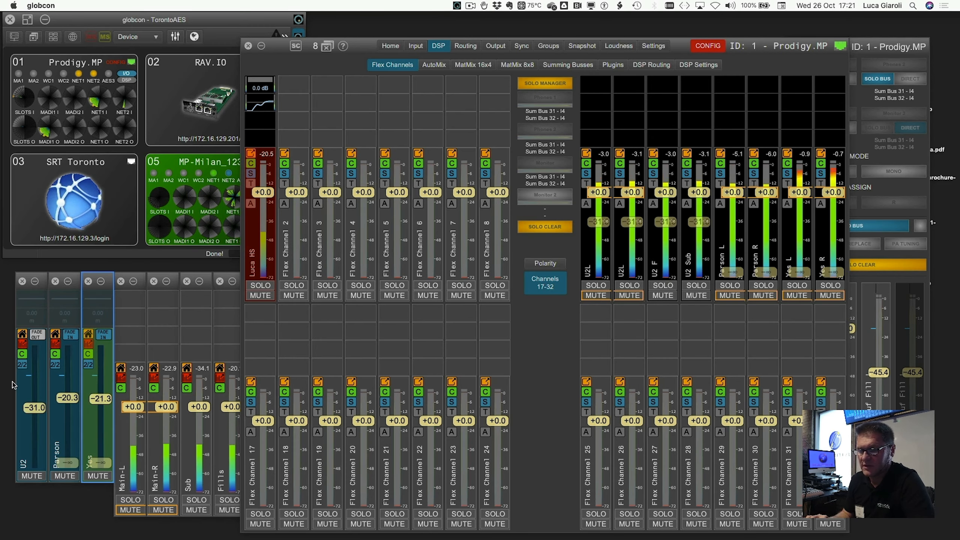
Select the U2 and Parson groups together and crossfade from U2 to Parson.
left_click(26, 385)
left_click(66, 379, "super")
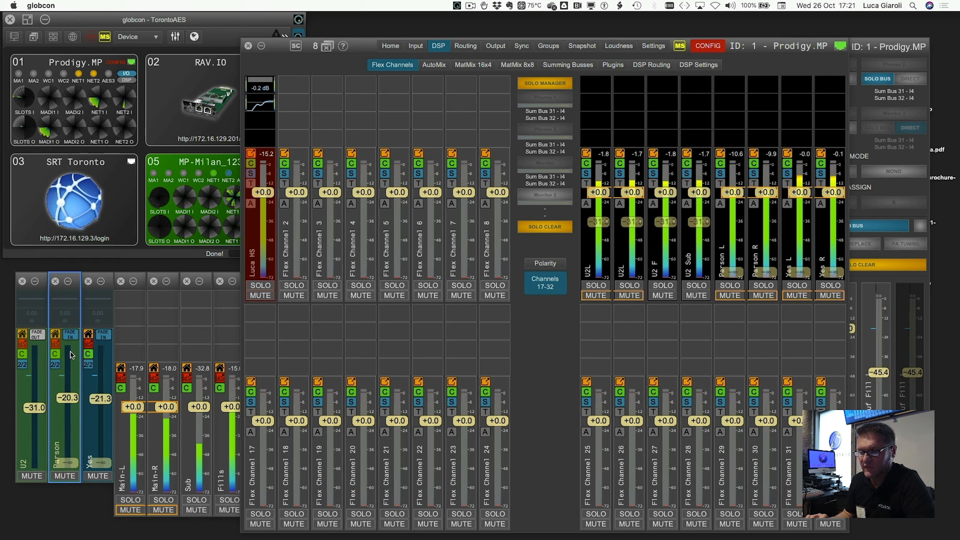
left_click(70, 334)
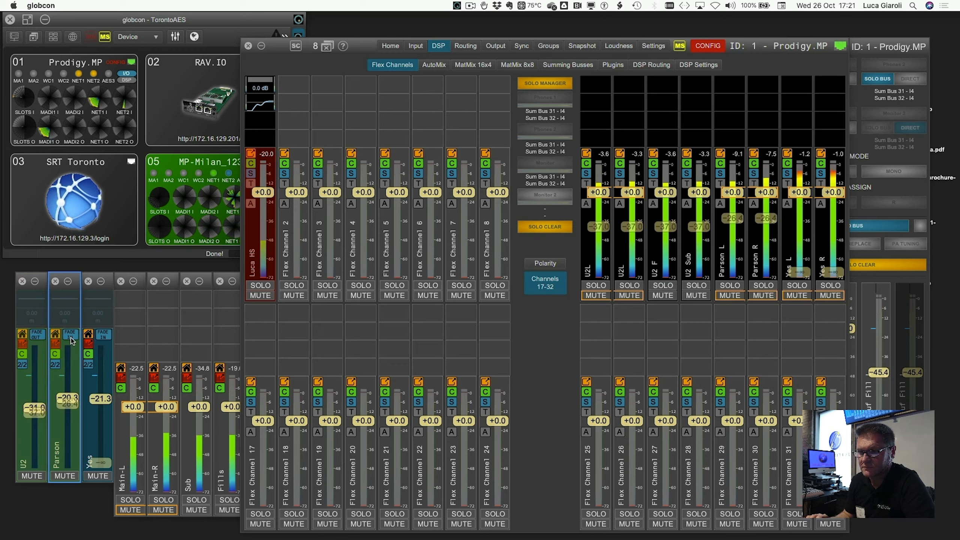
Select the Yes and Parson groups together and crossfade from Parson to Yes.
left_click(97, 376)
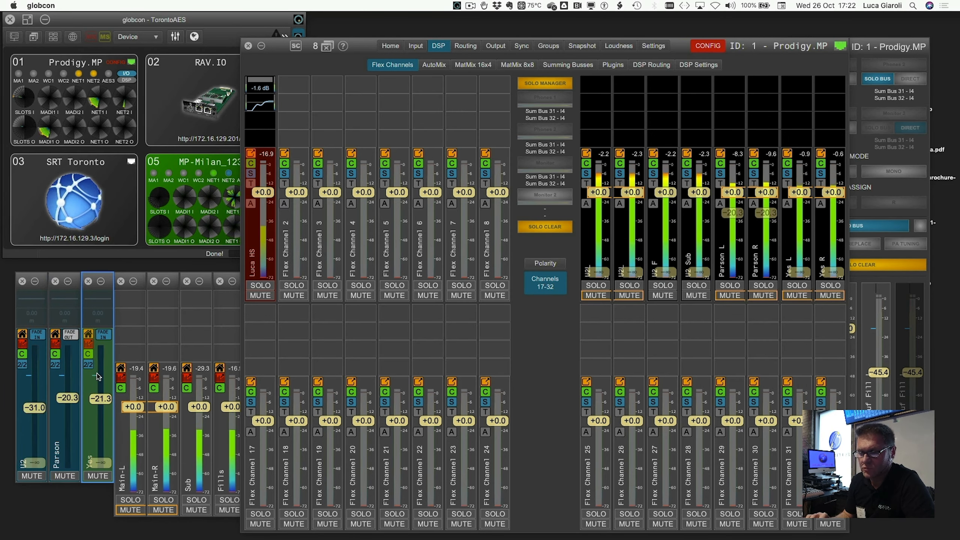
left_click(69, 374, "super")
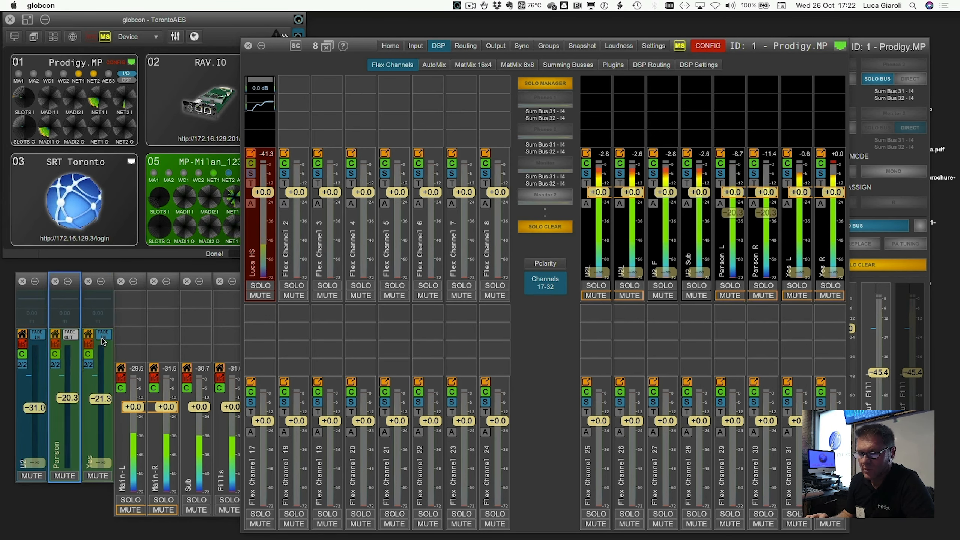
left_click(103, 339)
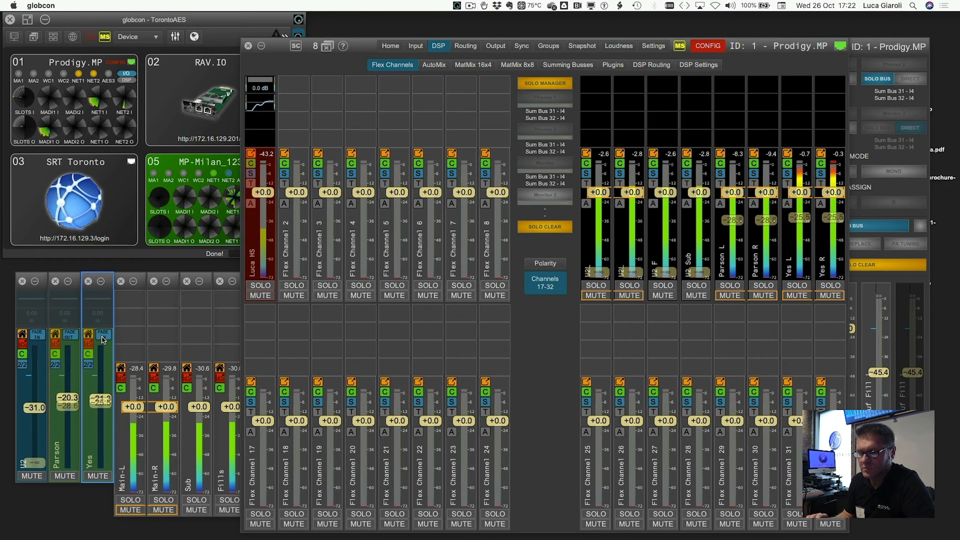